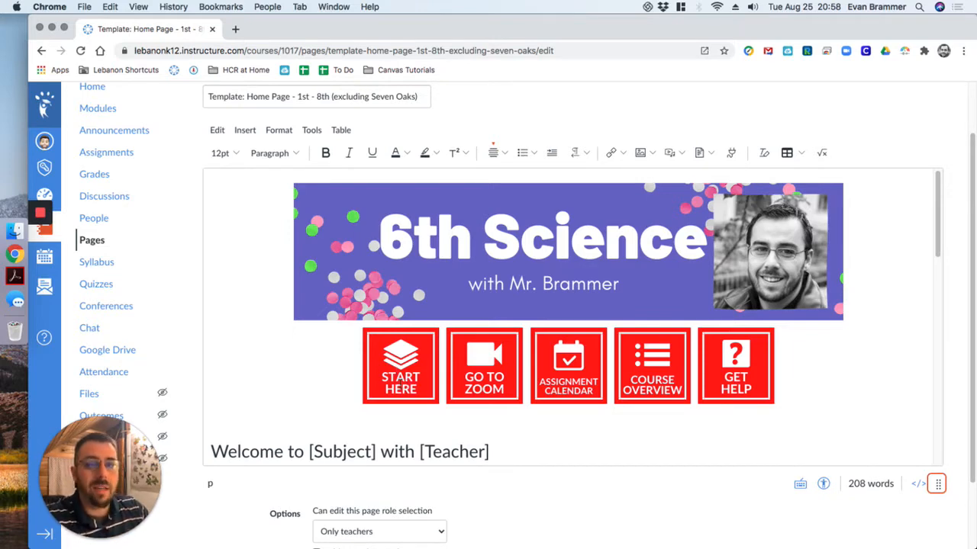
- Link the START HERE button image to the course's Modules page using a course navigation link
left_click(410, 365)
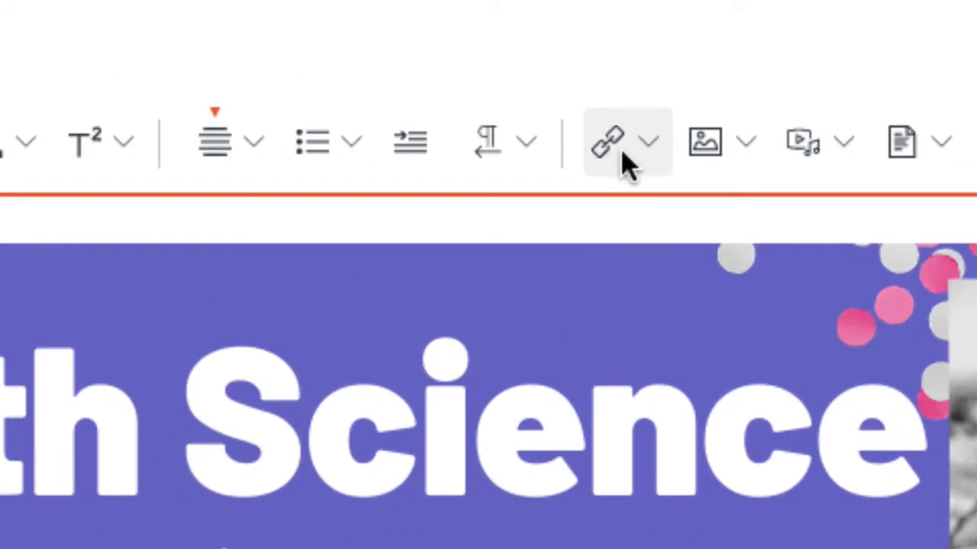
left_click(614, 158)
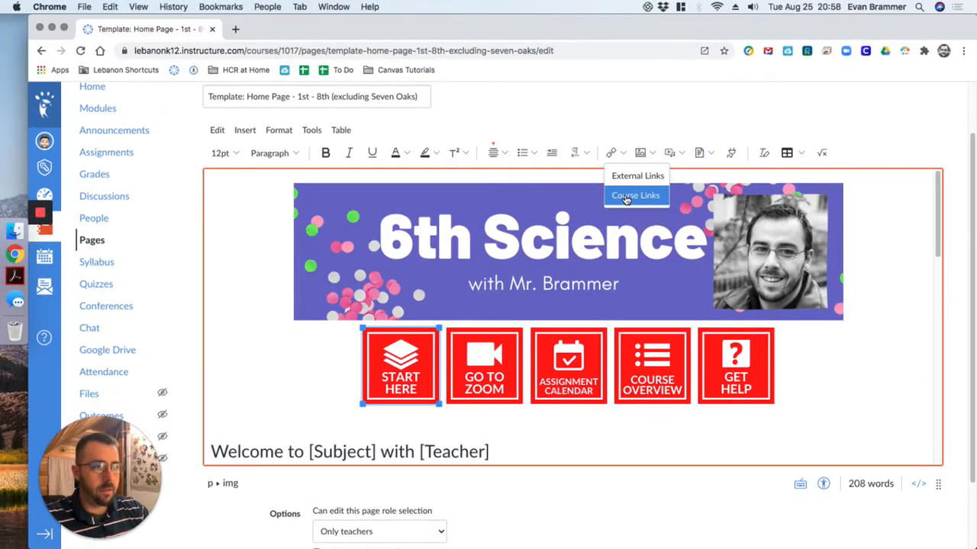
left_click(626, 198)
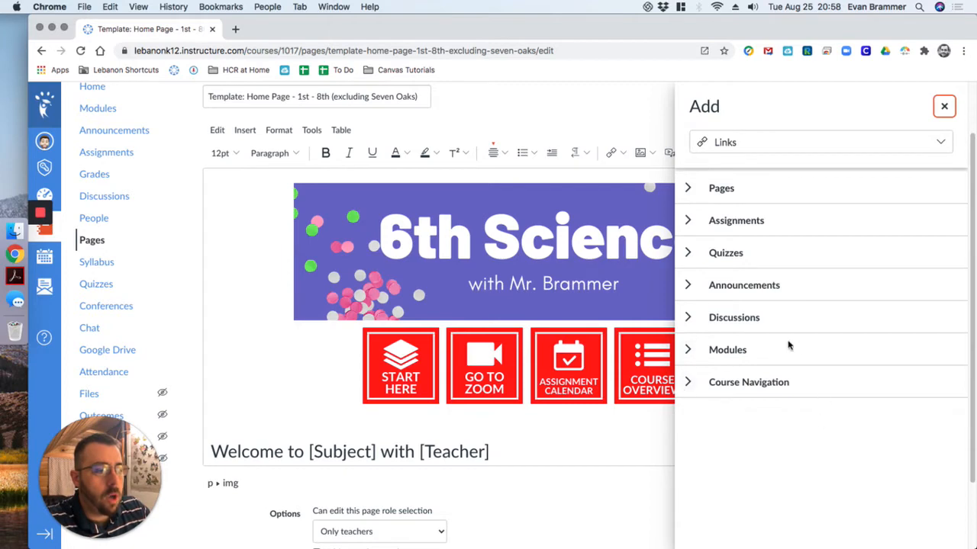
left_click(688, 382)
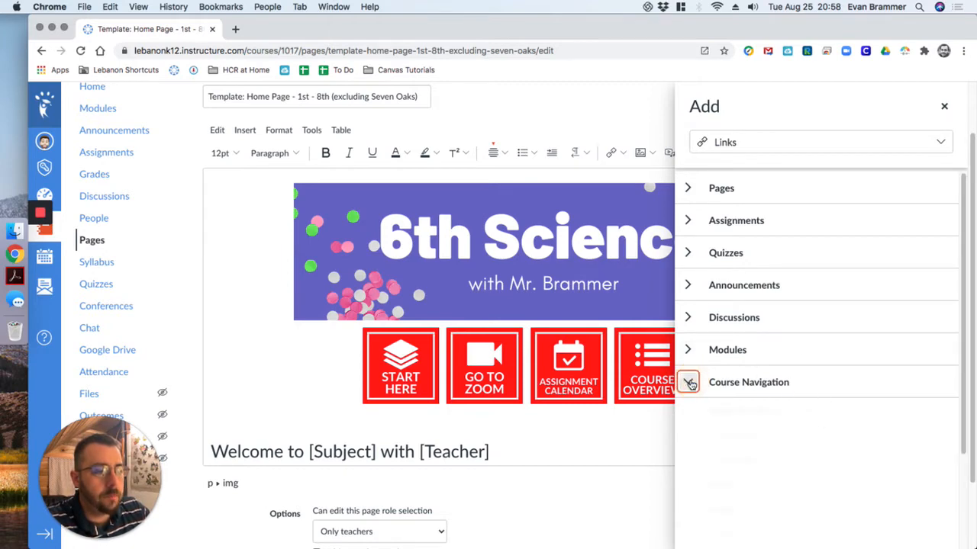
left_click_drag(964, 183, 972, 382)
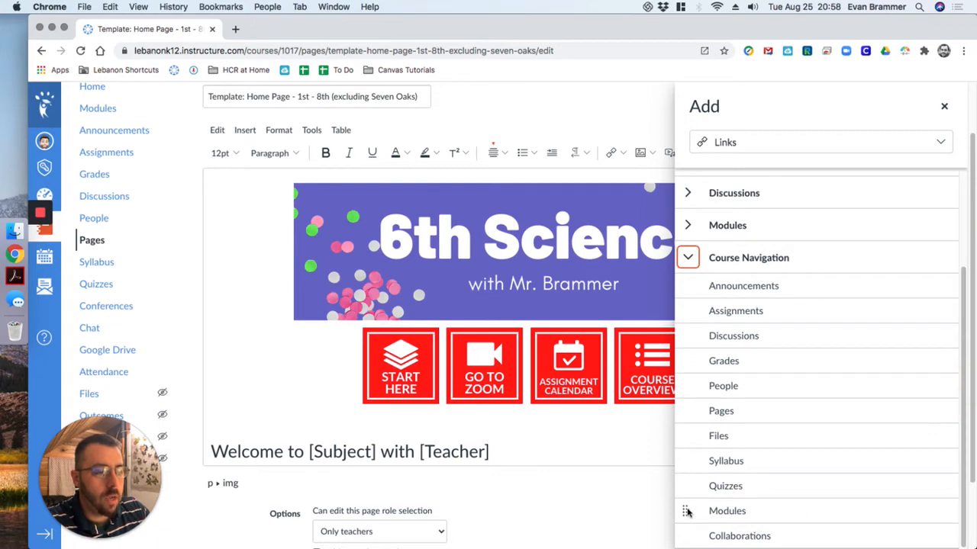
left_click_drag(687, 512, 681, 285)
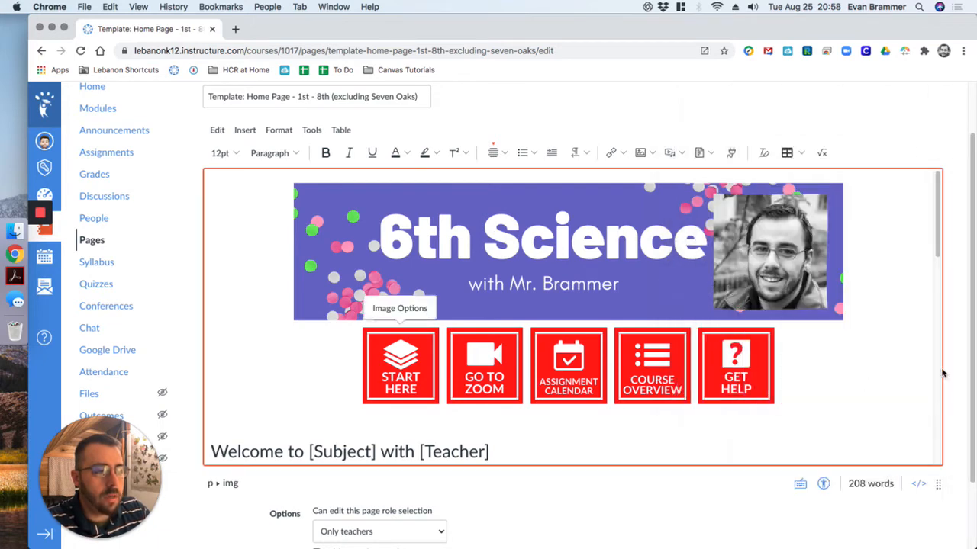
left_click(616, 152)
left_click(634, 195)
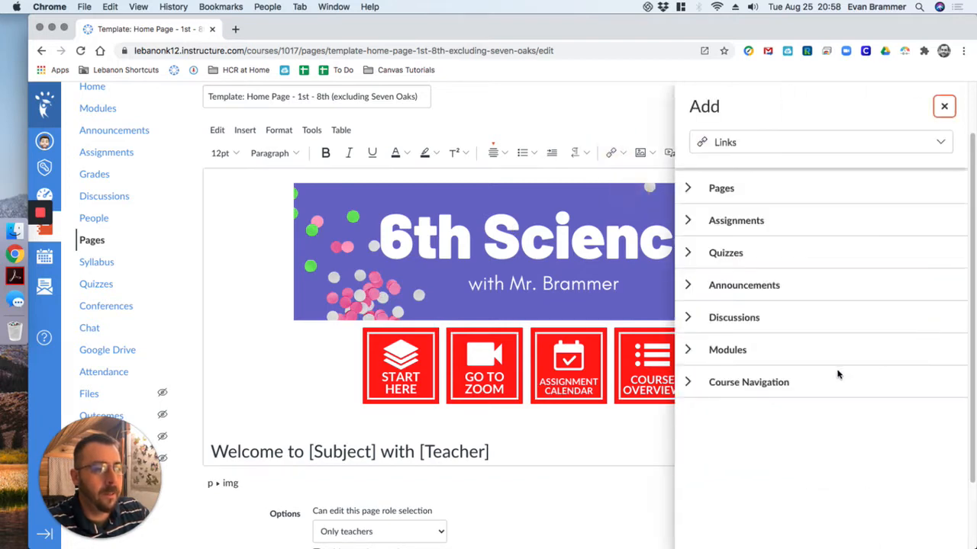
left_click(687, 382)
scroll(706, 408, "down", 3)
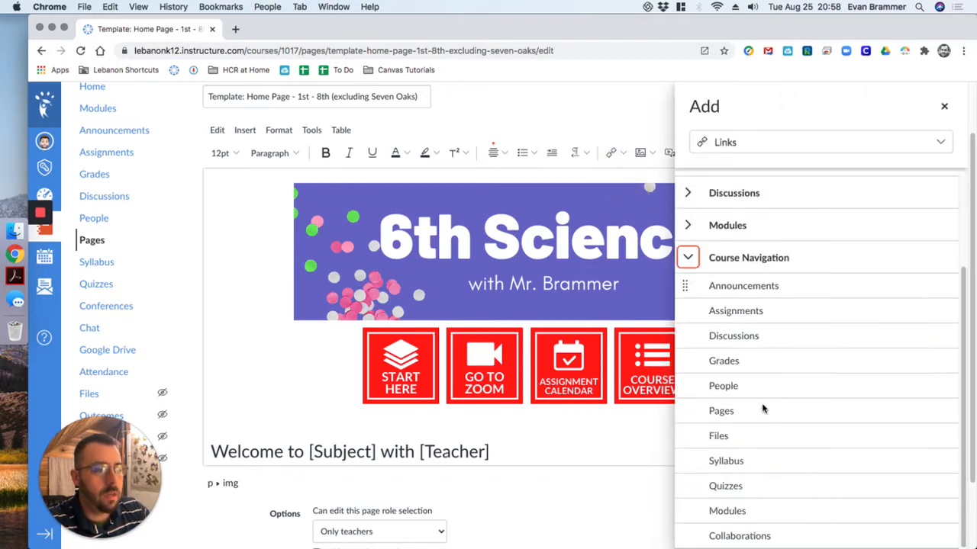
left_click(721, 511)
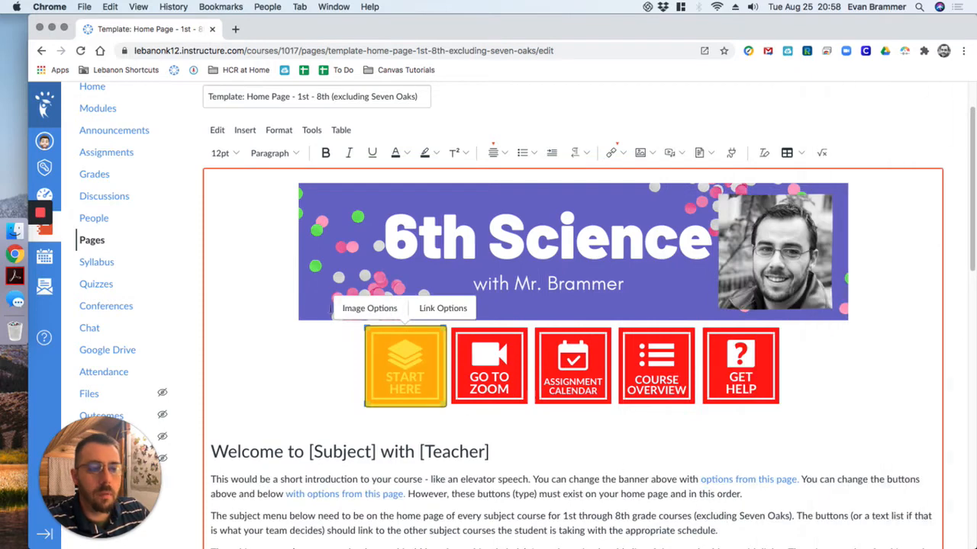
- Check the link address attached to the START HERE button image in its link options
left_click(443, 309)
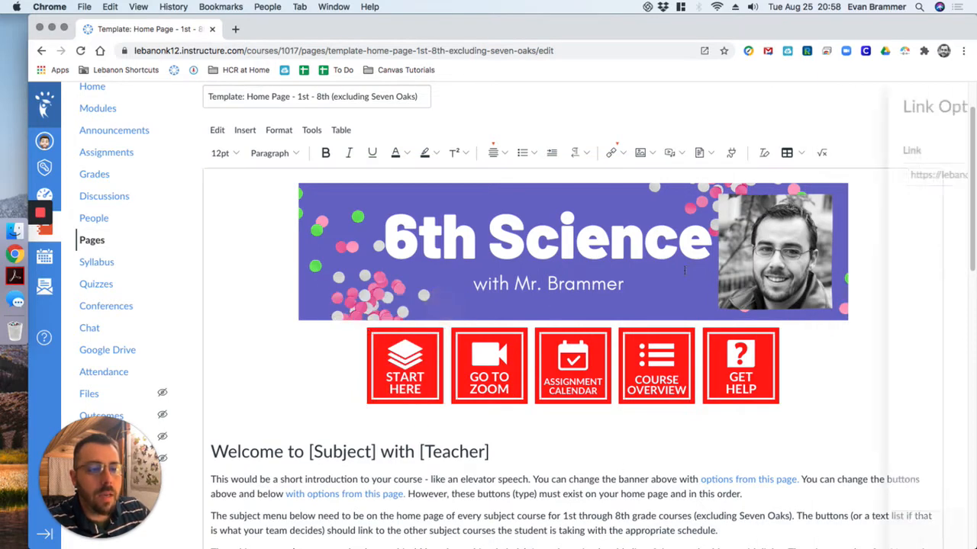
left_click_drag(866, 175, 941, 174)
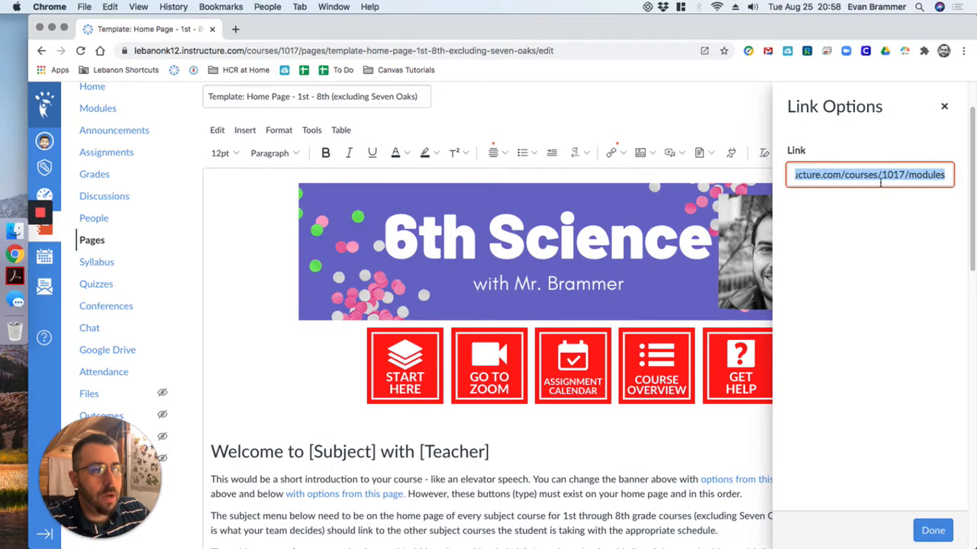
left_click(473, 472)
left_click(406, 377)
left_click(505, 428)
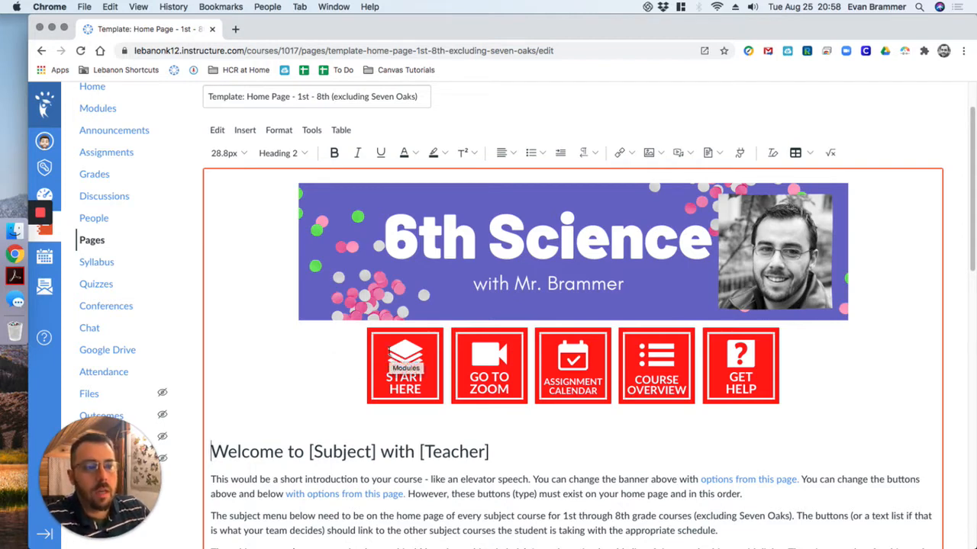
left_click(523, 480)
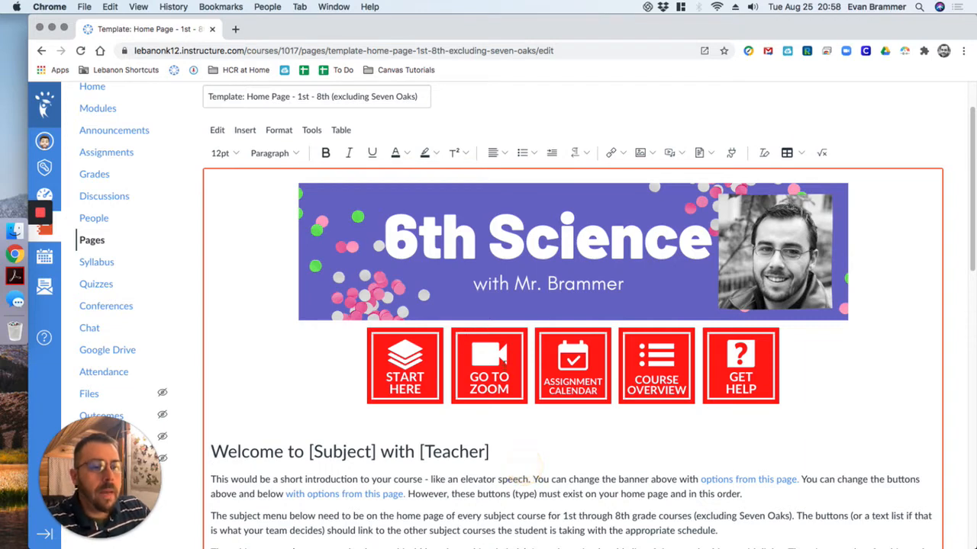
mouse_move(140, 440)
left_mouse_down()
mouse_move(148, 284)
mouse_move(144, 438)
left_mouse_up()
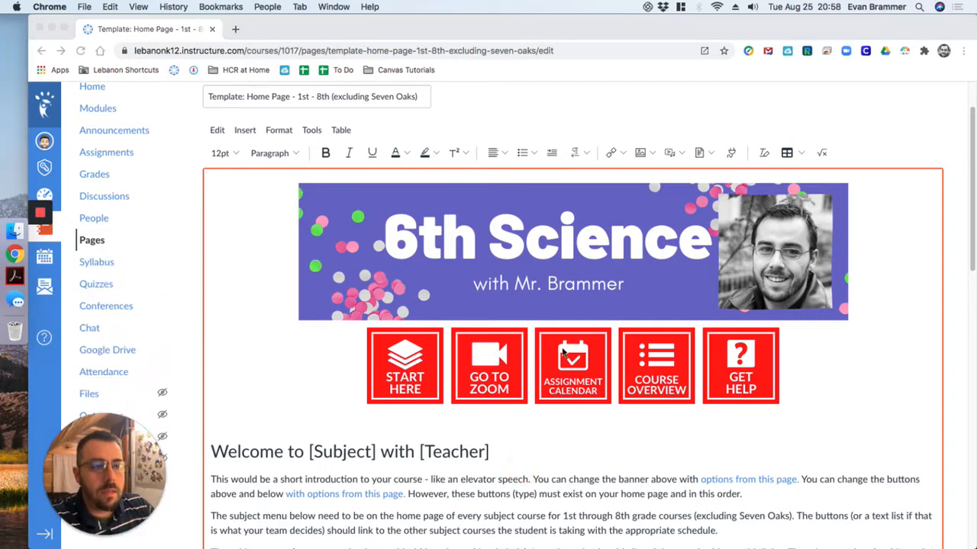
left_click_drag(136, 400, 958, 411)
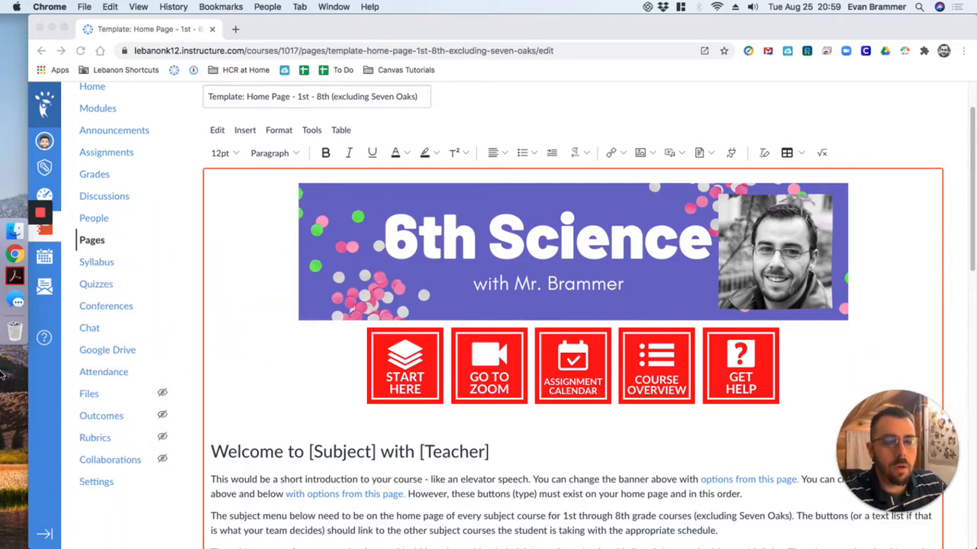
- Open the course settings in a new browser tab and show the course navigation settings
left_click(97, 484, "super")
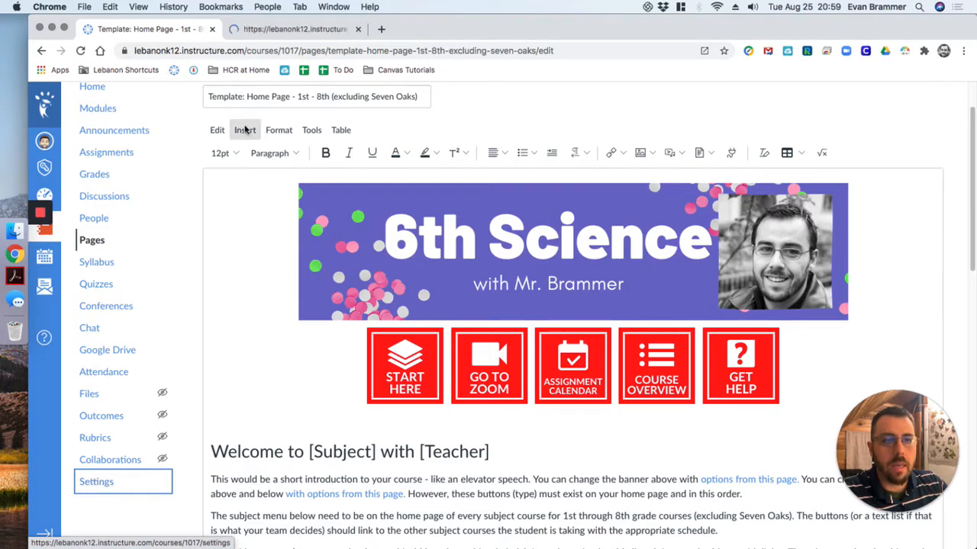
left_click(275, 30)
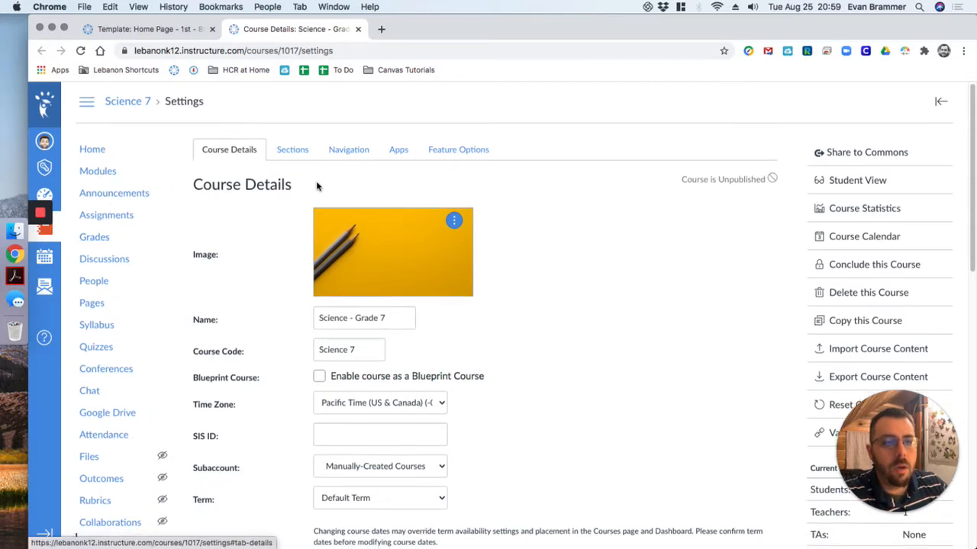
left_click(352, 150)
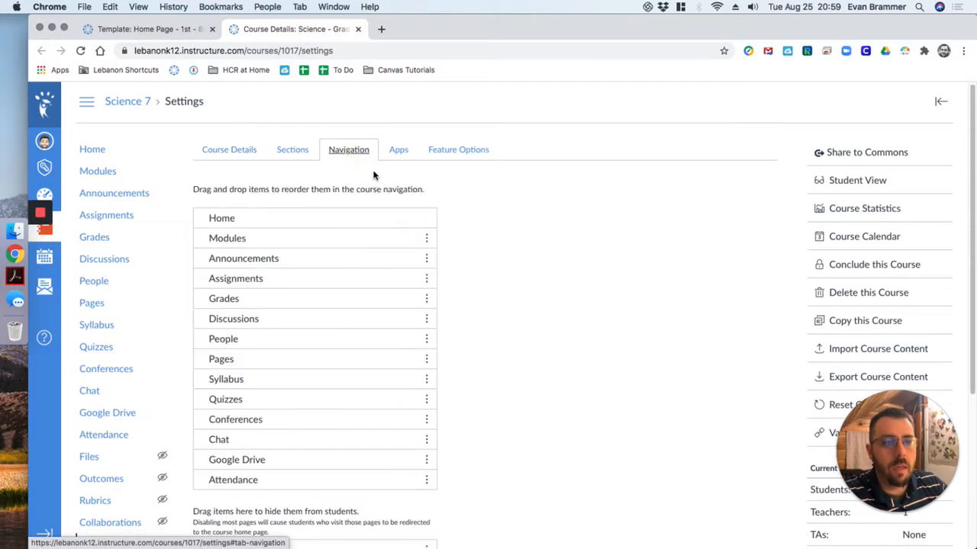
- Enable Zoom in the course navigation by moving it directly below Modules, and save the navigation changes
scroll(375, 177, "down", 5)
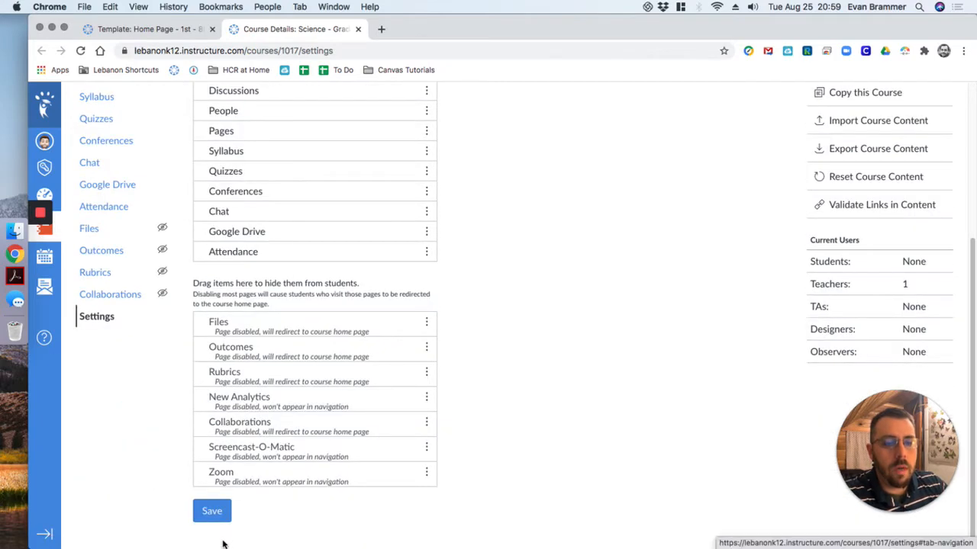
left_click(254, 482)
left_click_drag(254, 482, 265, 196)
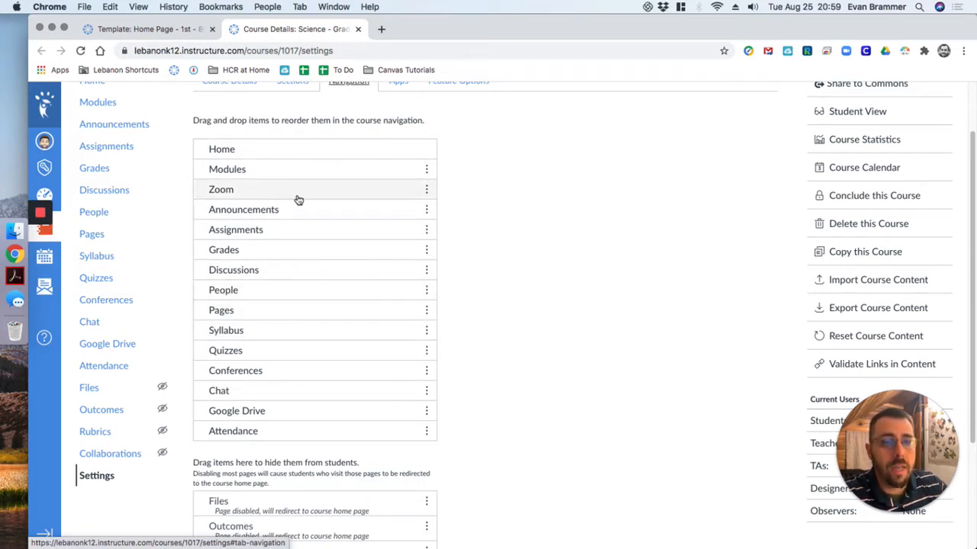
scroll(422, 367, "down", 3)
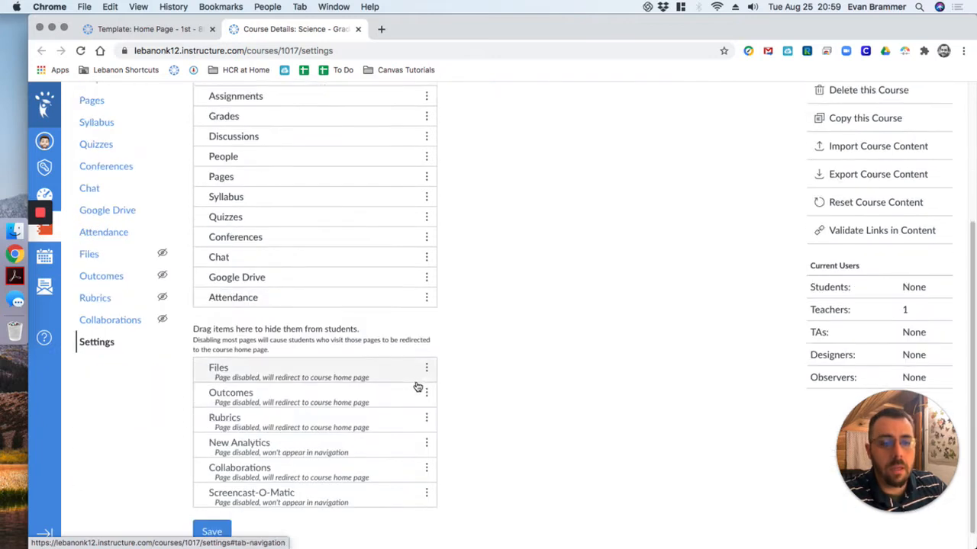
left_click(212, 515)
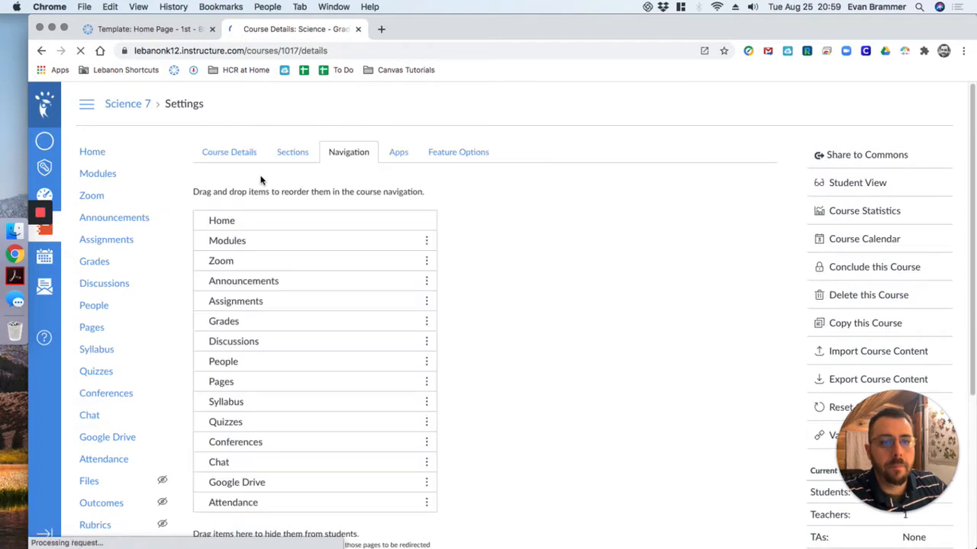
- Copy the address of the Zoom course navigation link and paste it into the address bar to examine its external tools part
right_click(92, 199)
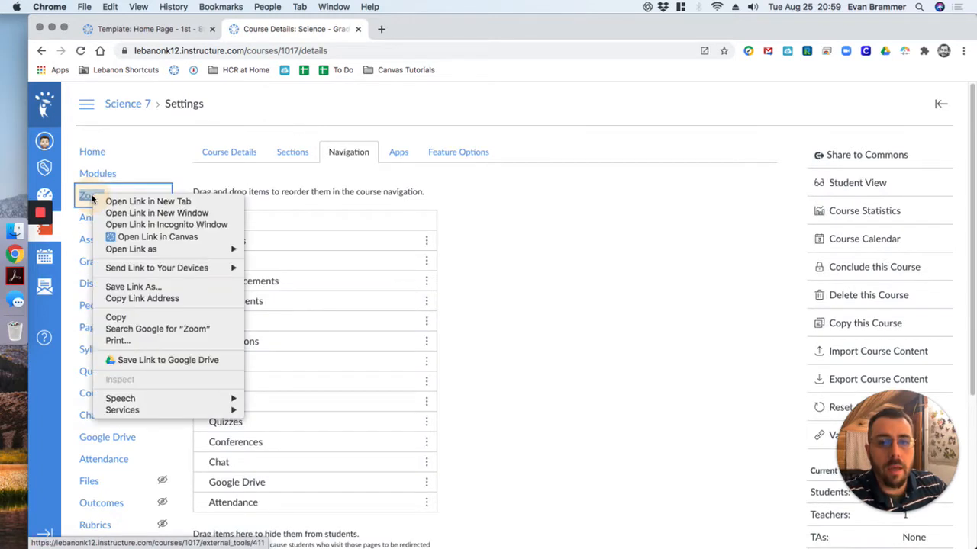
left_click(172, 302)
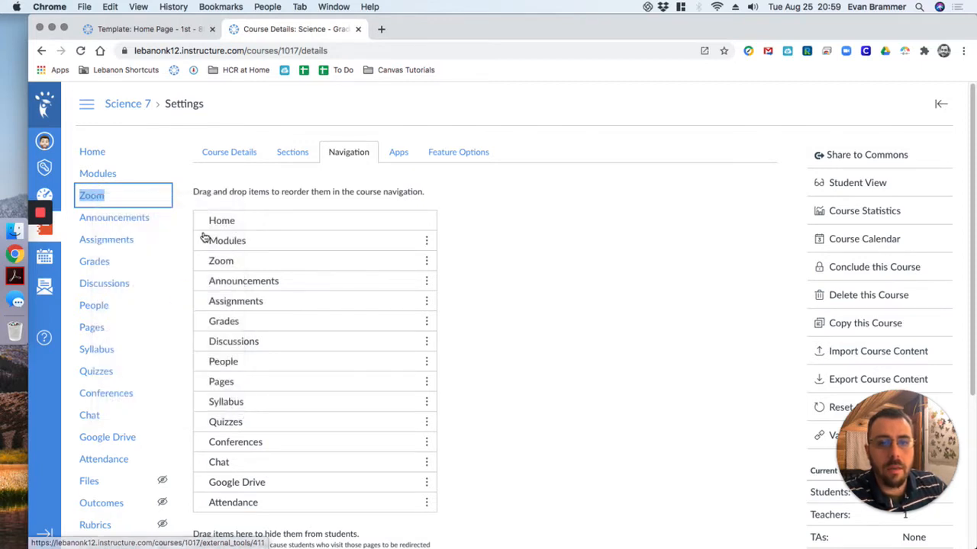
left_click(255, 51)
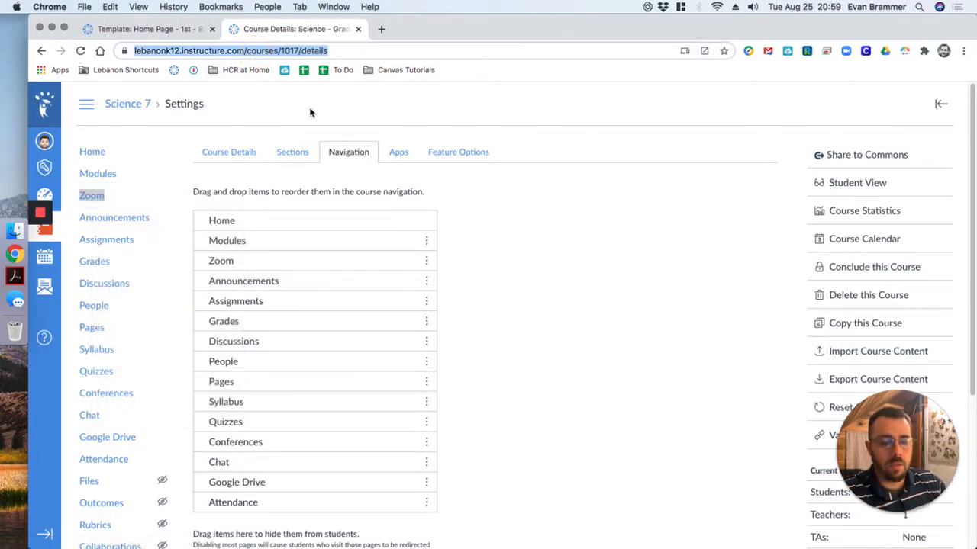
type("https://lebanonk12.instructure.com/courses/1017/external_tools/411")
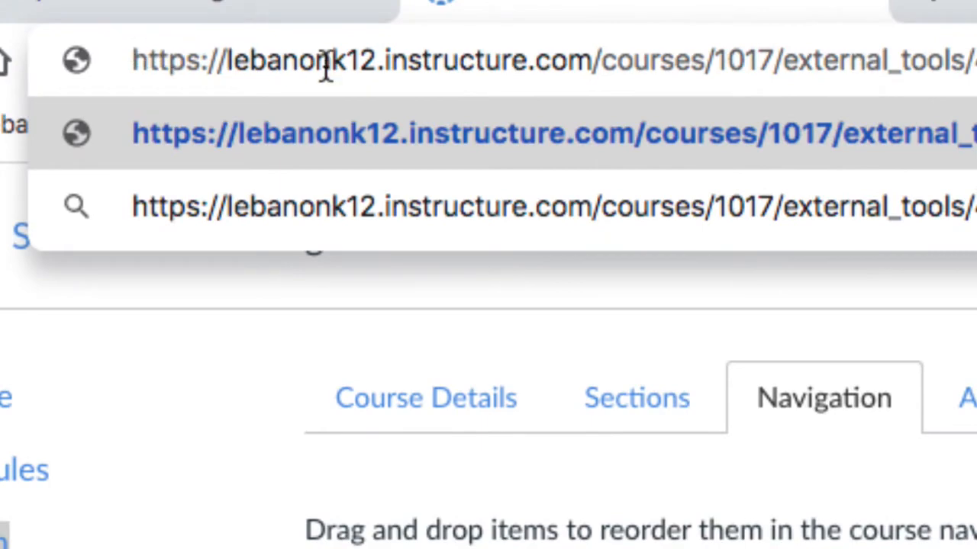
left_click_drag(783, 61, 933, 72)
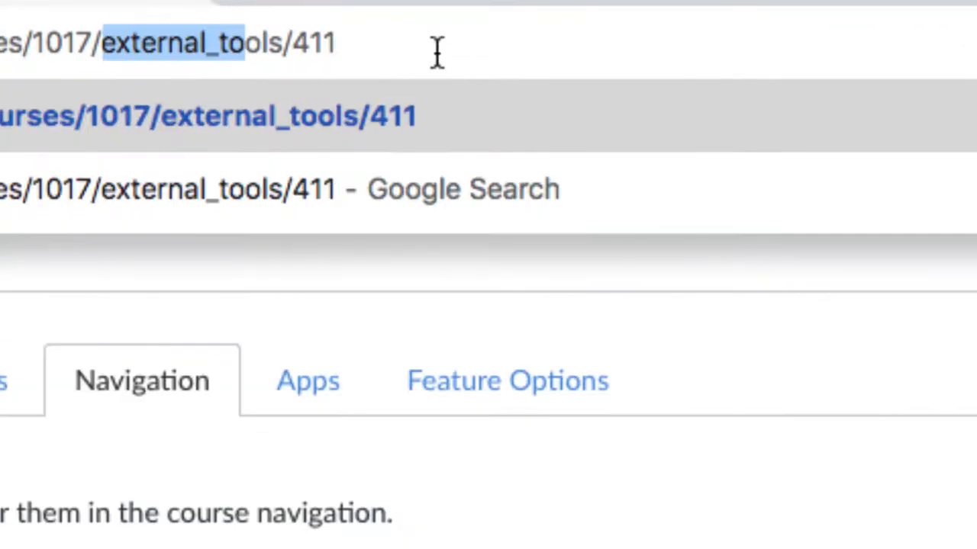
left_click_drag(343, 44, 106, 47)
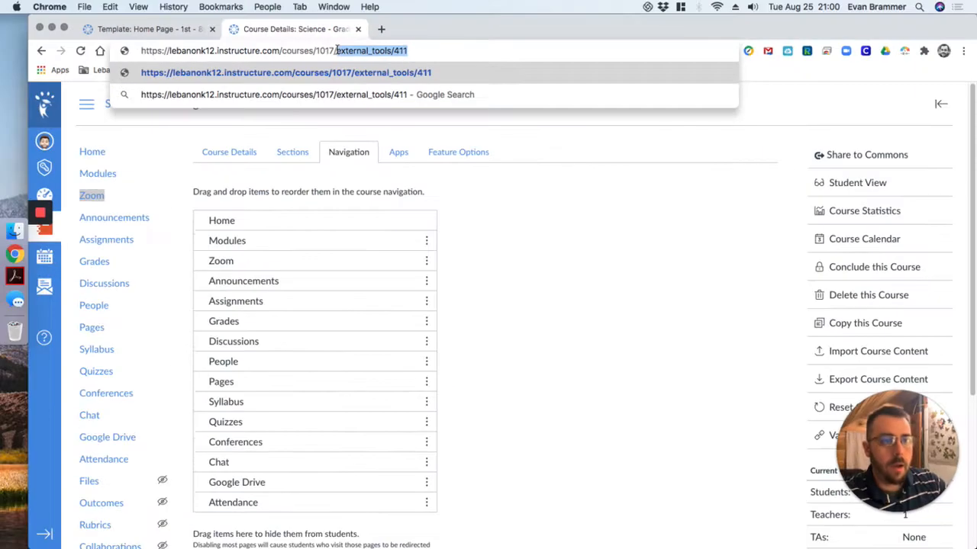
left_click(338, 49)
key("super+a")
key("super+c")
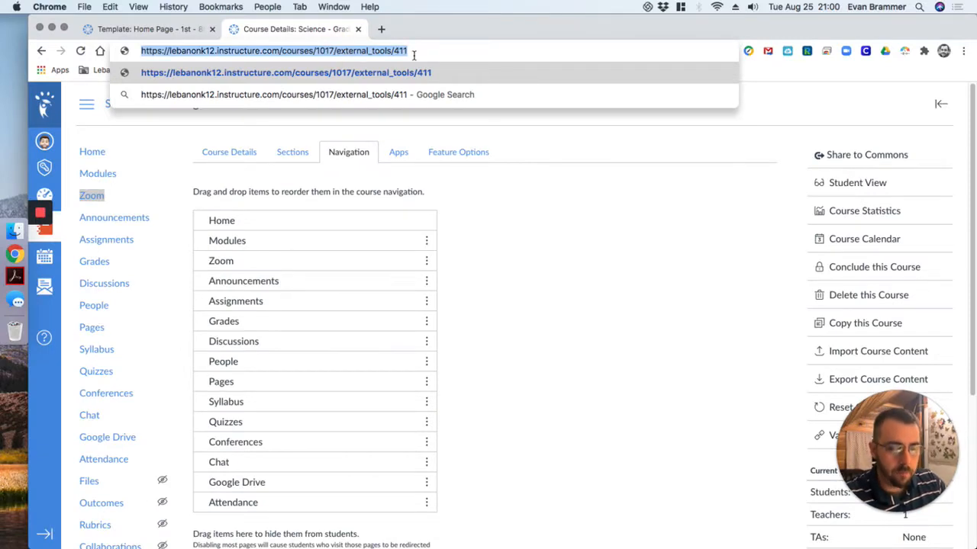
left_click(516, 215)
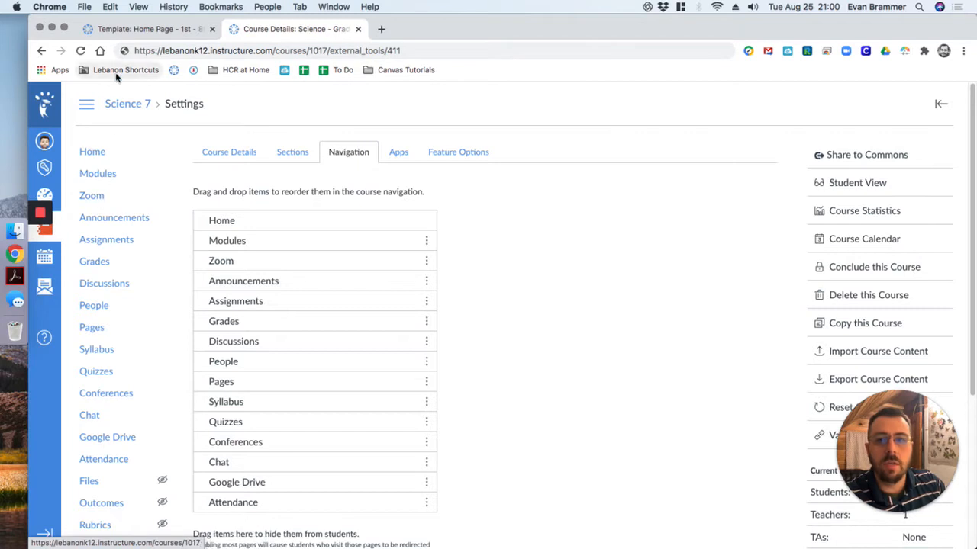
left_click(119, 29)
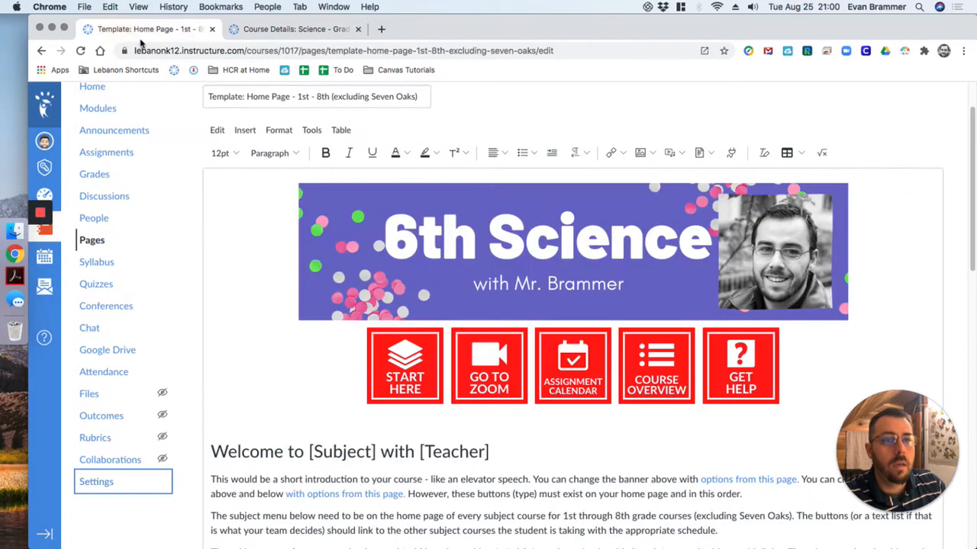
left_click(490, 353)
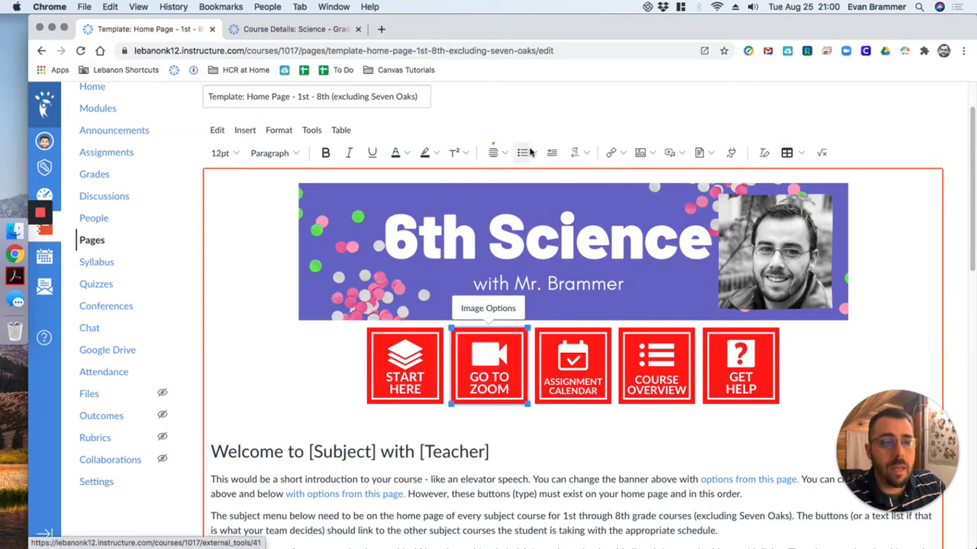
left_click(624, 155)
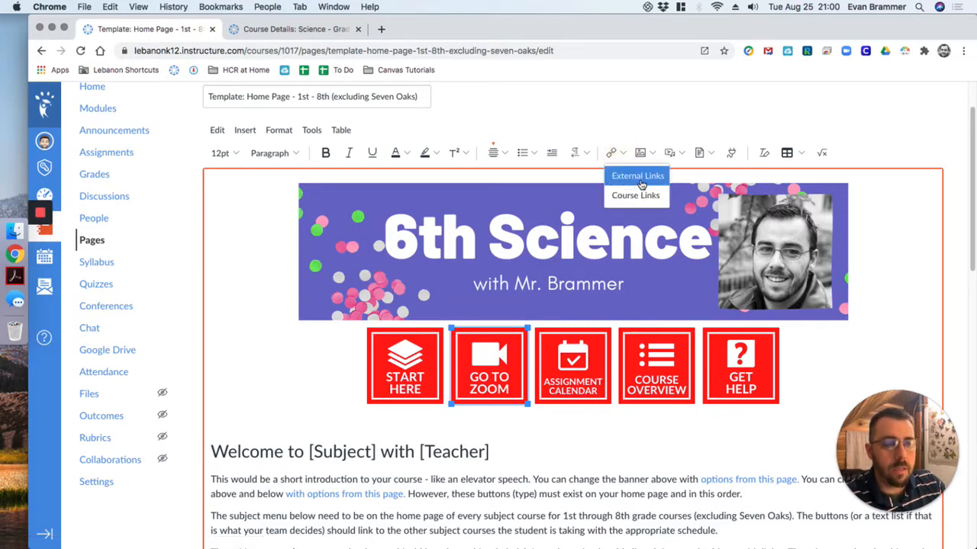
left_click(638, 176)
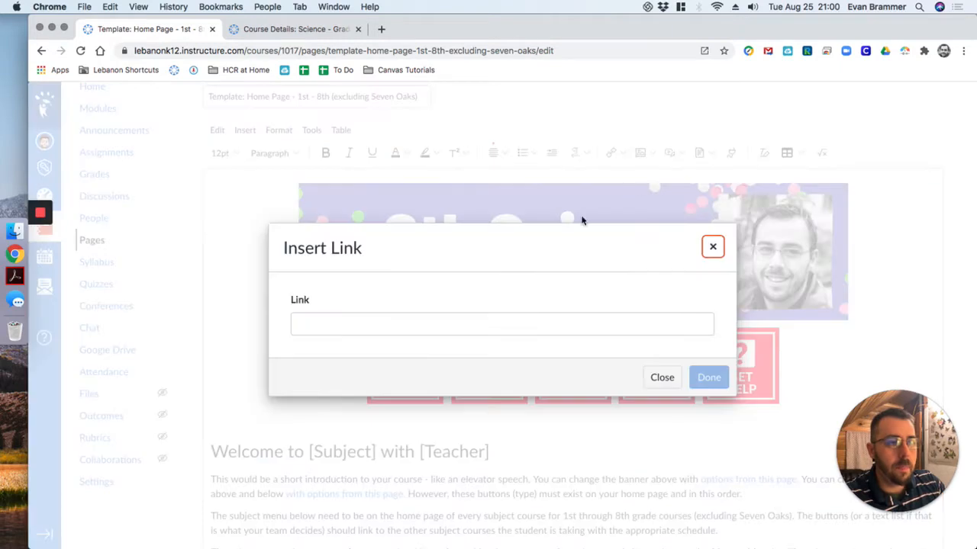
left_click(388, 326)
key("super+v")
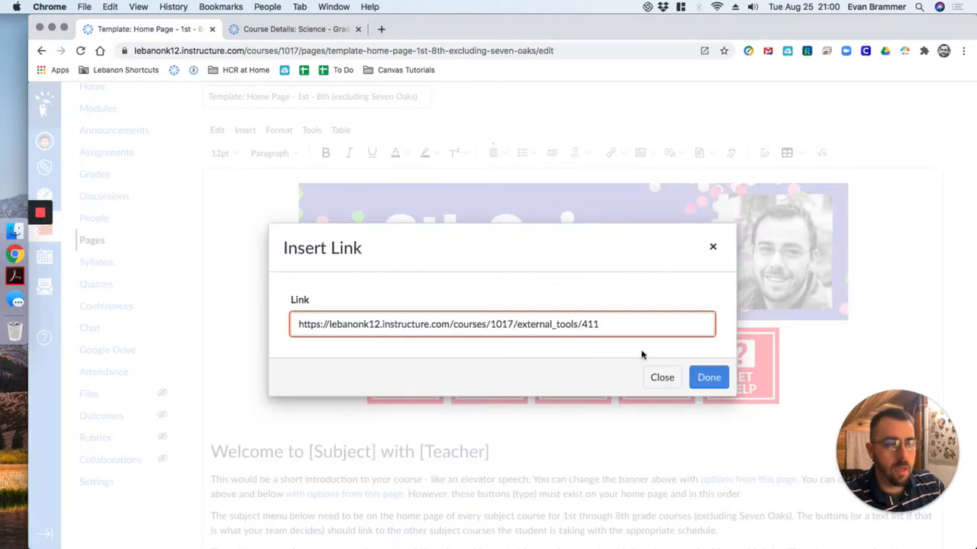
left_click(708, 377)
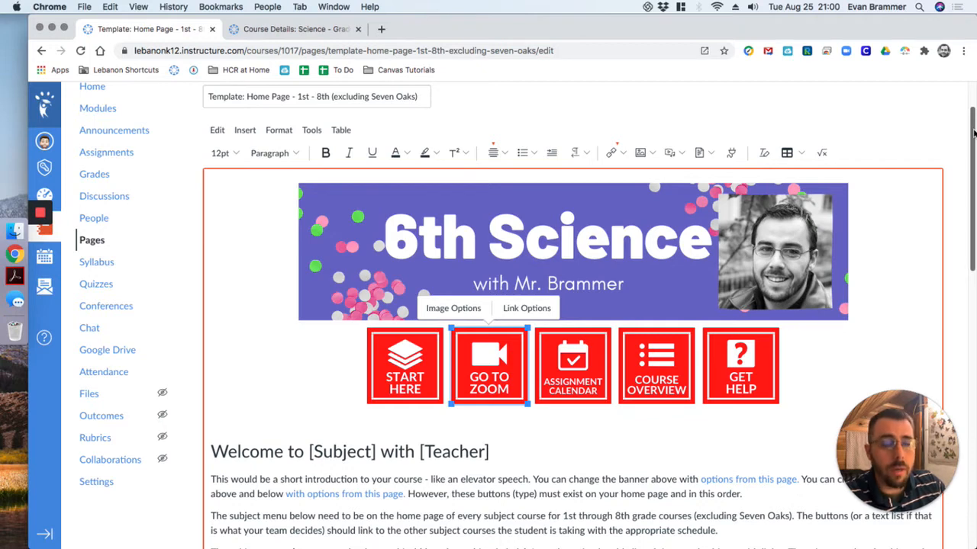
- Switch the page to the raw HTML editor and locate the target attribute of the GO TO ZOOM link in the code
left_click_drag(879, 478, 100, 477)
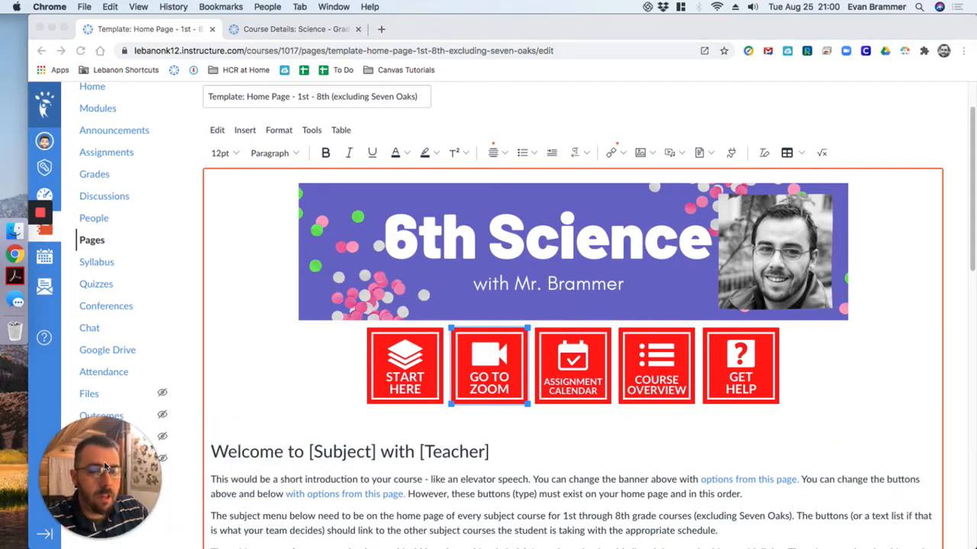
left_click(972, 135)
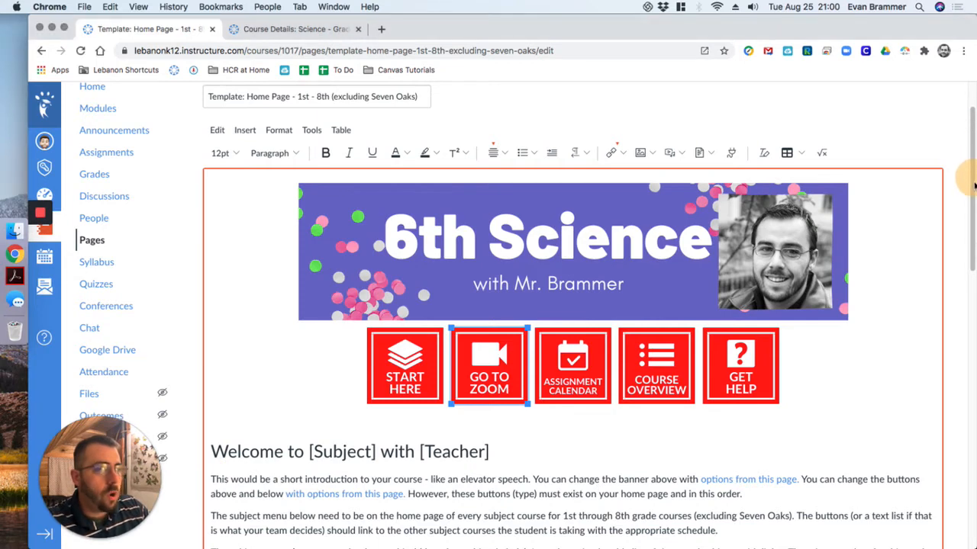
left_click_drag(972, 224, 973, 495)
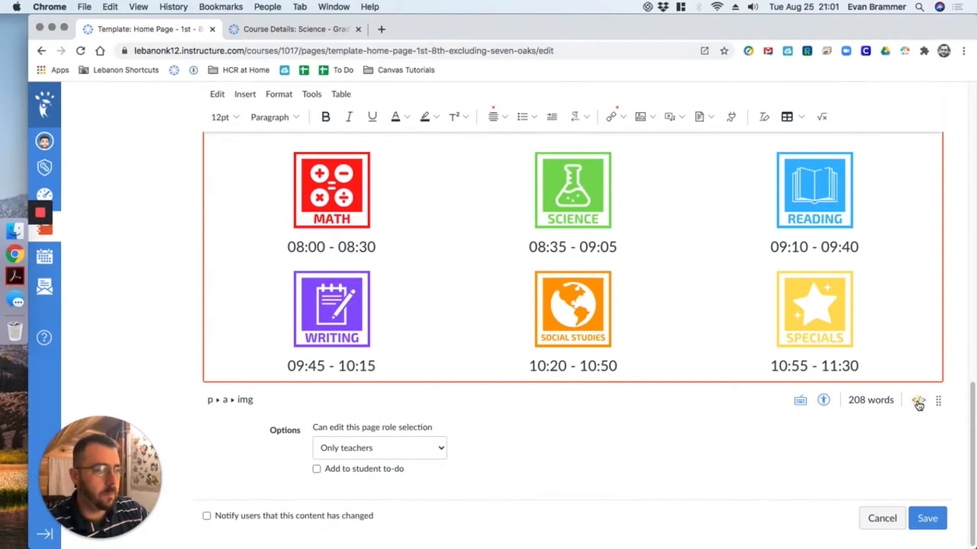
left_click(918, 404)
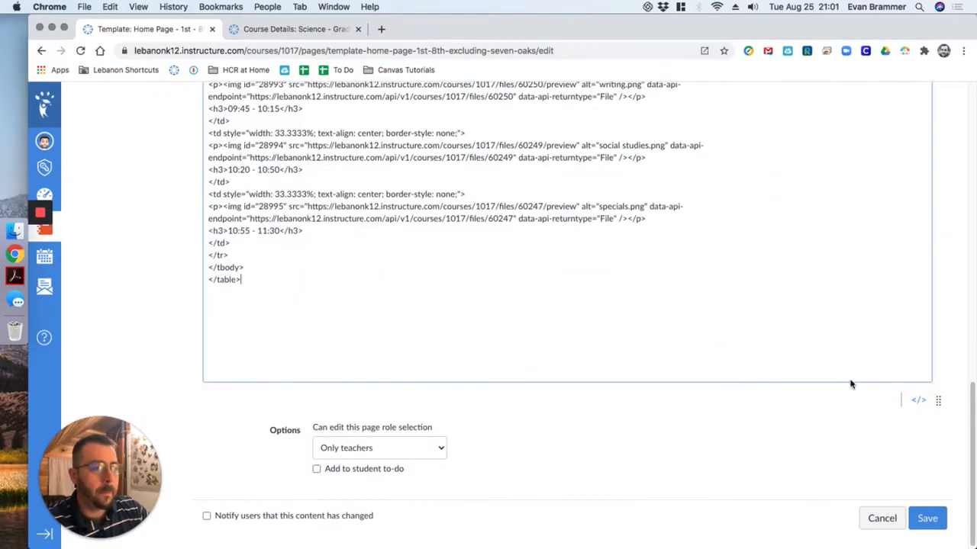
left_click_drag(973, 412, 964, 119)
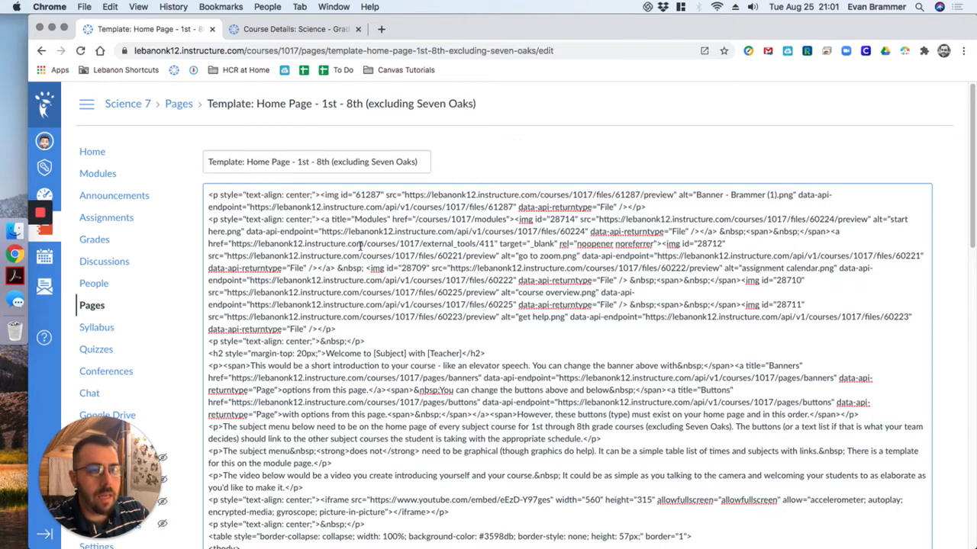
left_click_drag(363, 244, 561, 244)
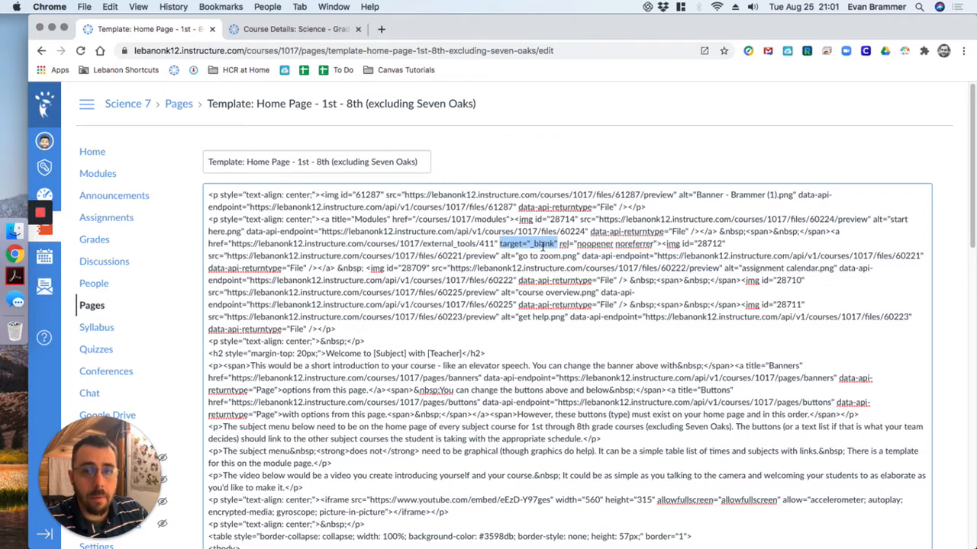
left_click(528, 245)
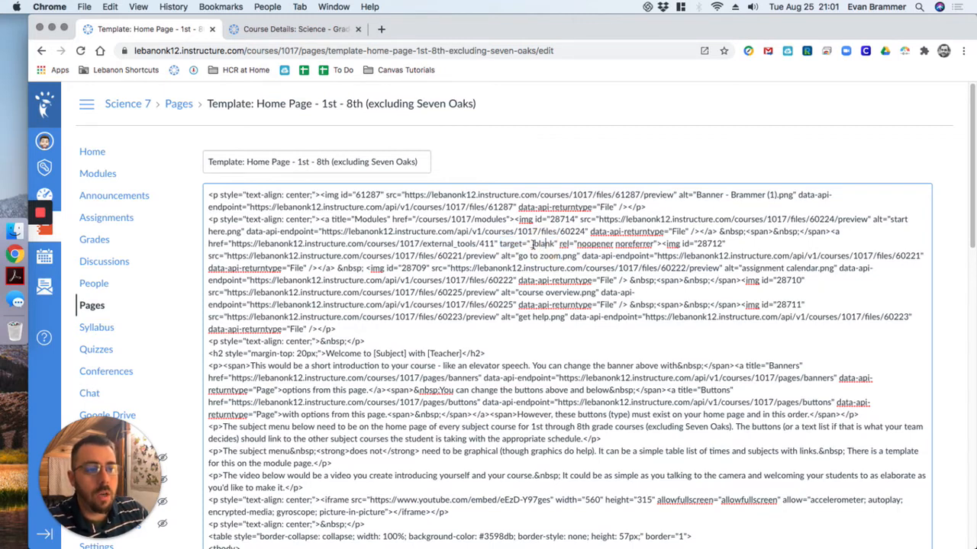
left_click_drag(529, 244, 552, 245)
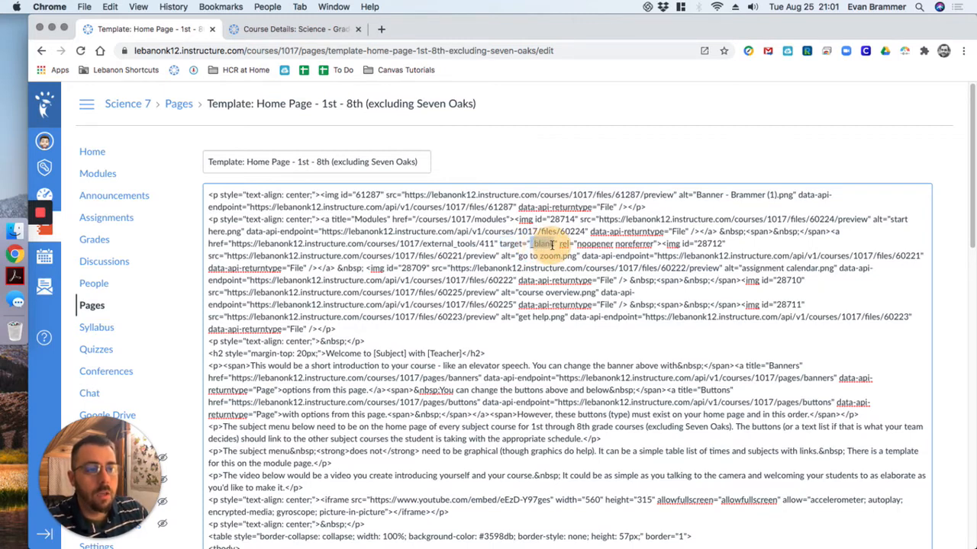
key("BackSpace")
type("_")
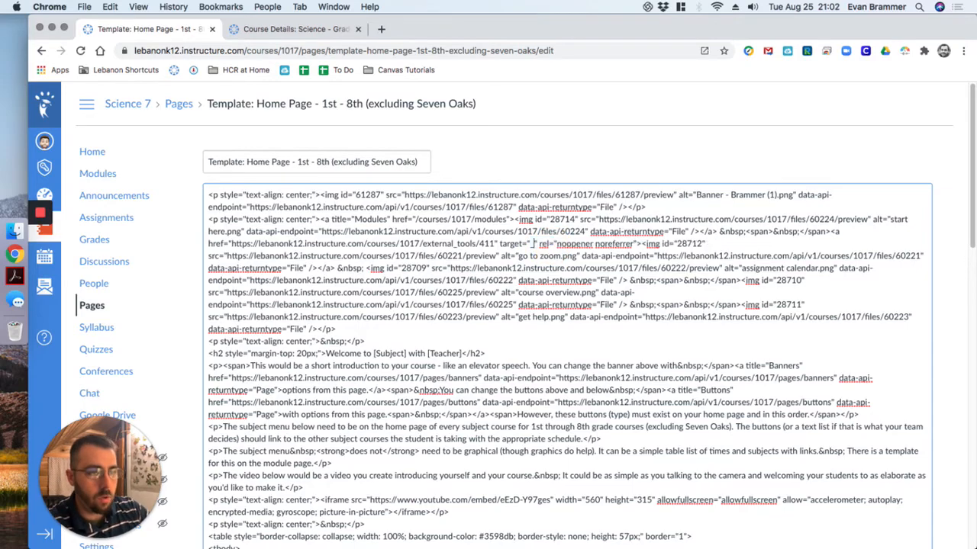
type("self")
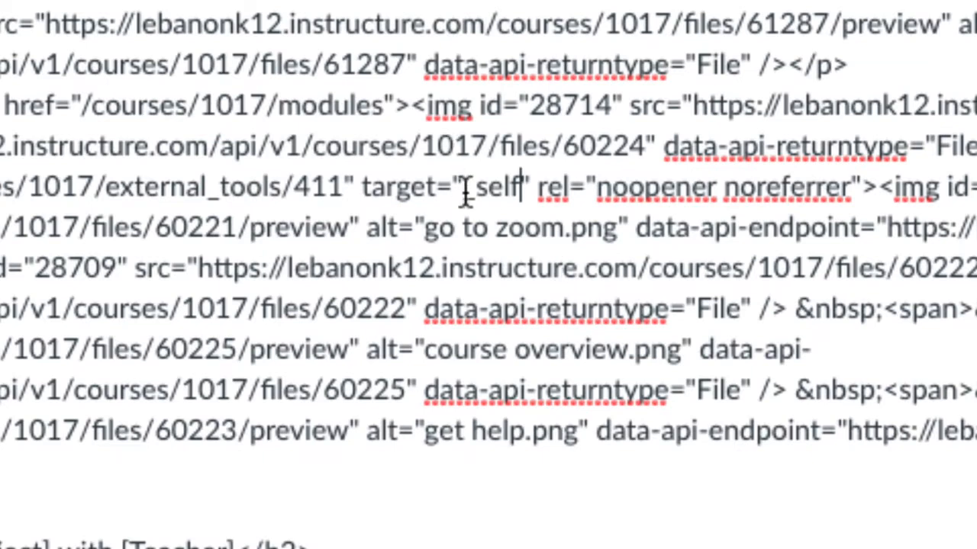
key("ctrl+z")
left_click(553, 267)
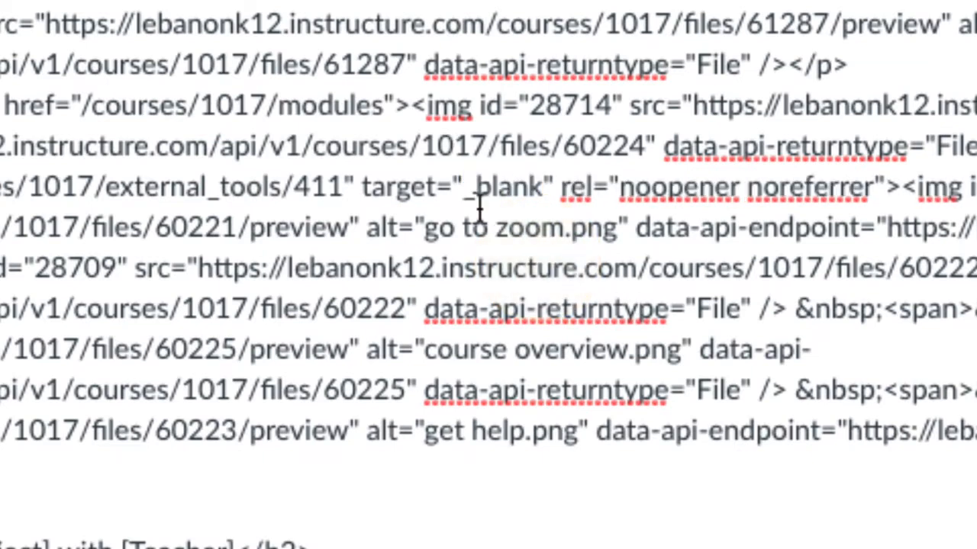
- Replace the target value of the GO TO ZOOM link with _self in the HTML code
left_click_drag(464, 192, 539, 191)
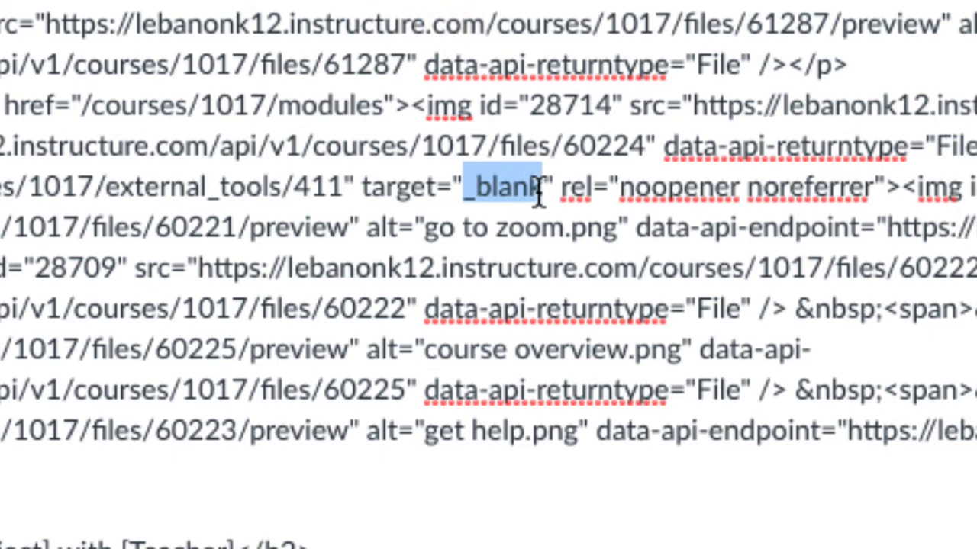
key("super+minus")
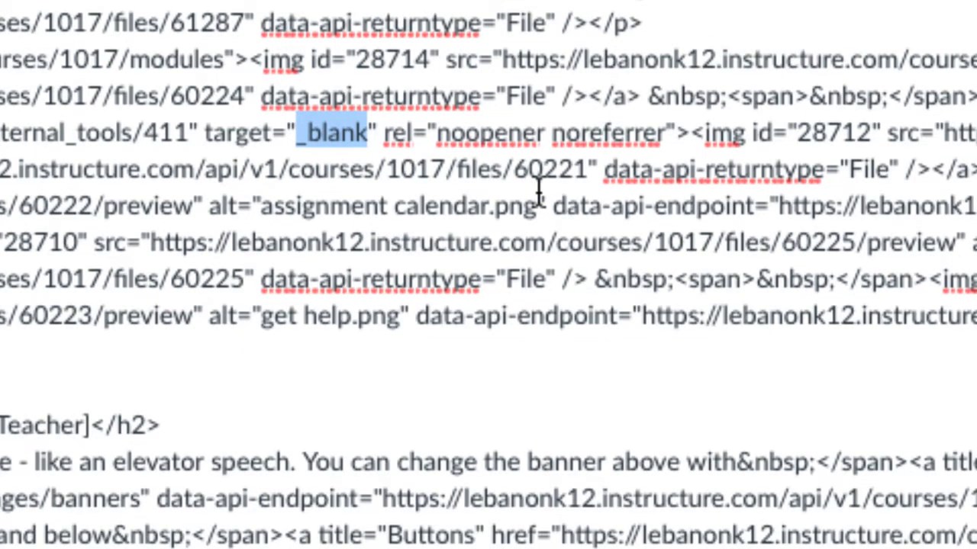
type("_bla")
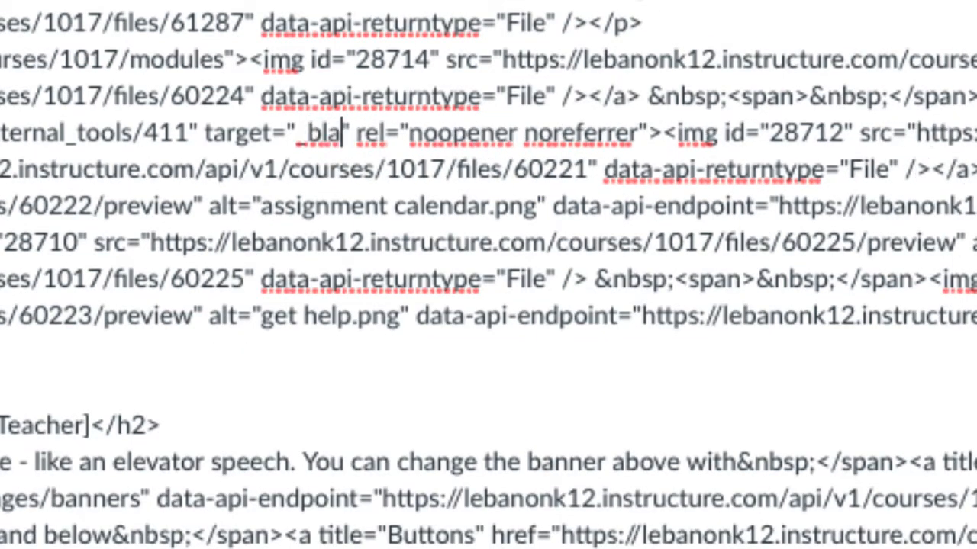
key("BackSpace")
key("BackSpace")
key("BackSpace")
type("self")
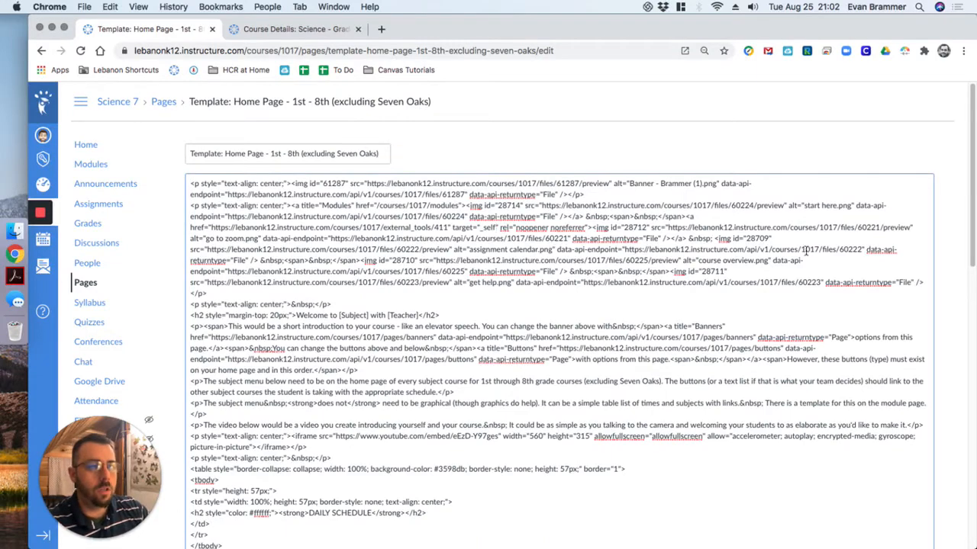
- Save the template page, test the GO TO ZOOM button's link, and return to the page
left_click_drag(969, 103, 960, 499)
left_click(931, 520)
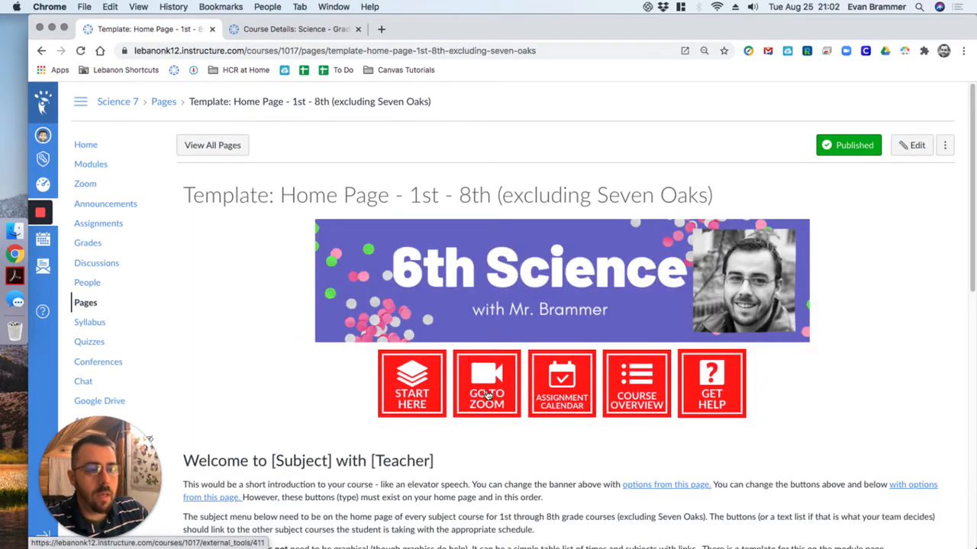
left_click(487, 395)
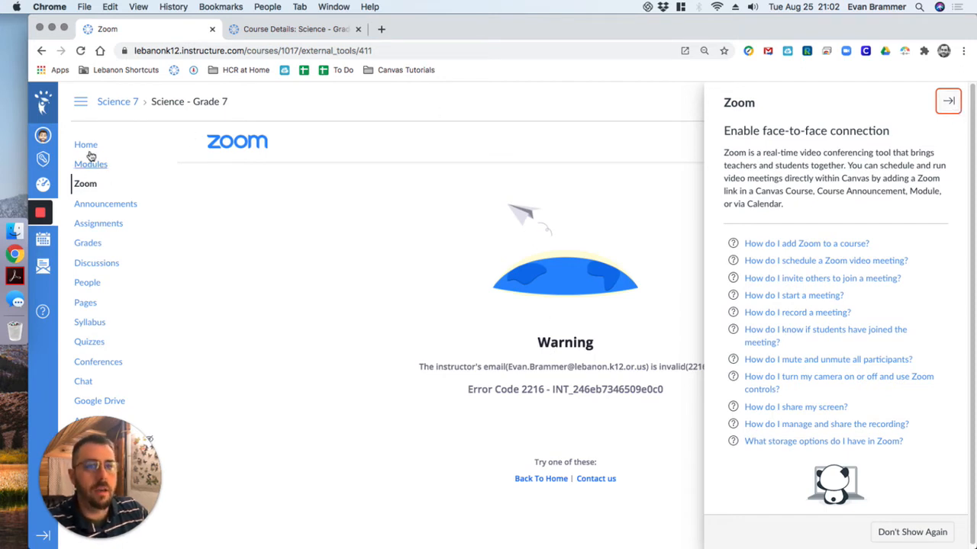
left_click(42, 51)
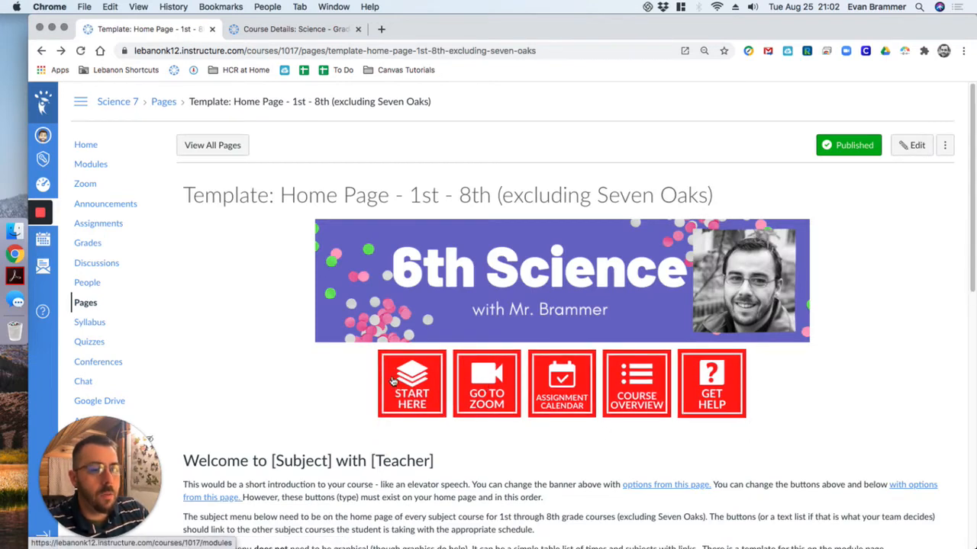
- Reopen the template page for editing, dismiss the offer to load auto-saved content, and enlarge the editing area to show the button images
left_click(912, 145)
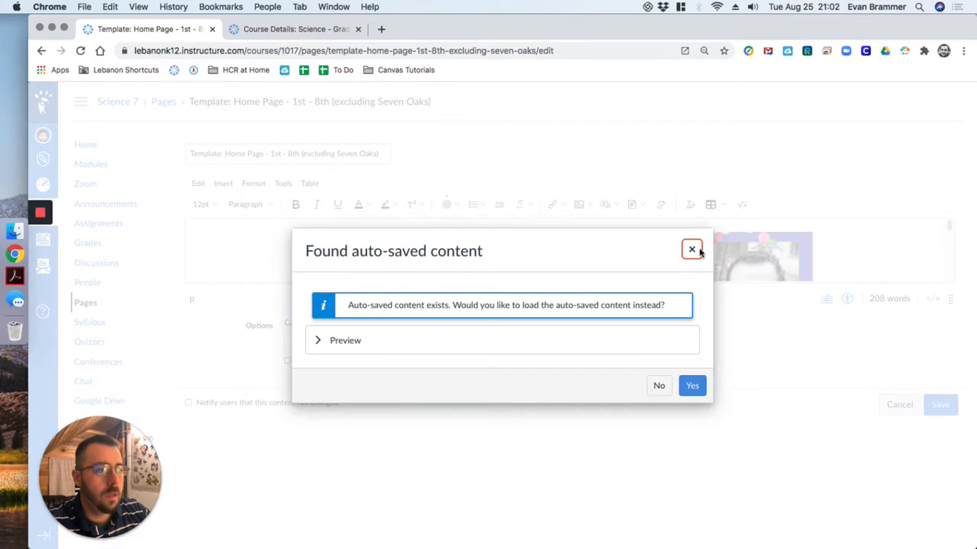
left_click(692, 250)
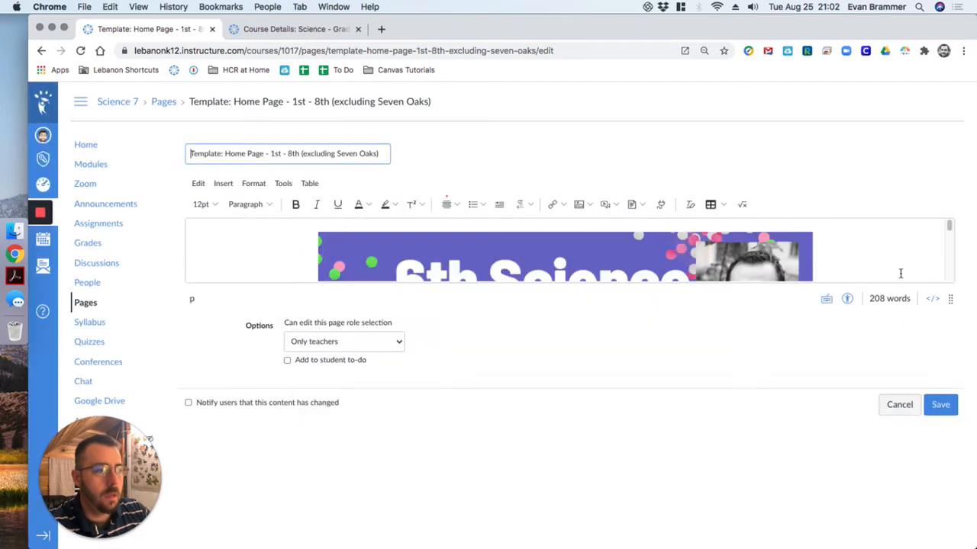
left_click_drag(950, 299, 974, 527)
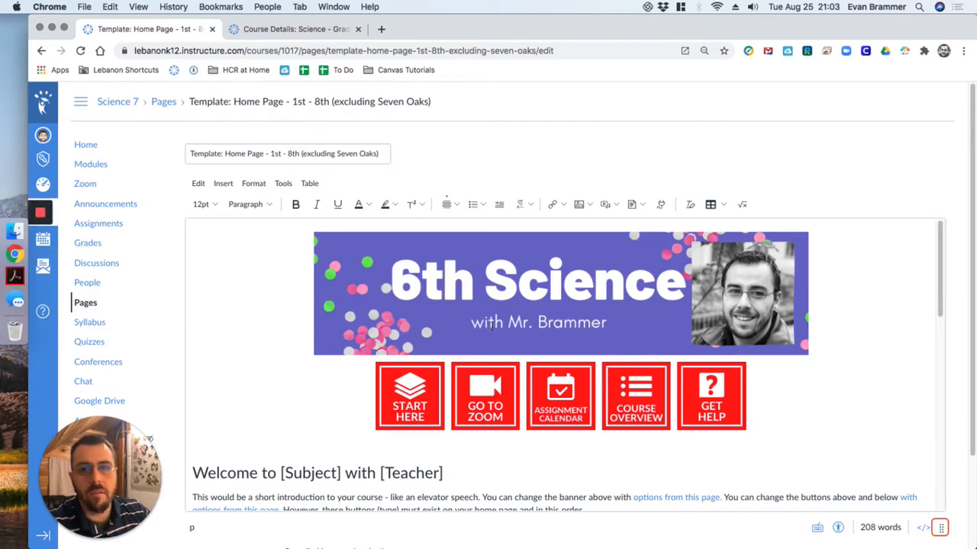
left_click(559, 205)
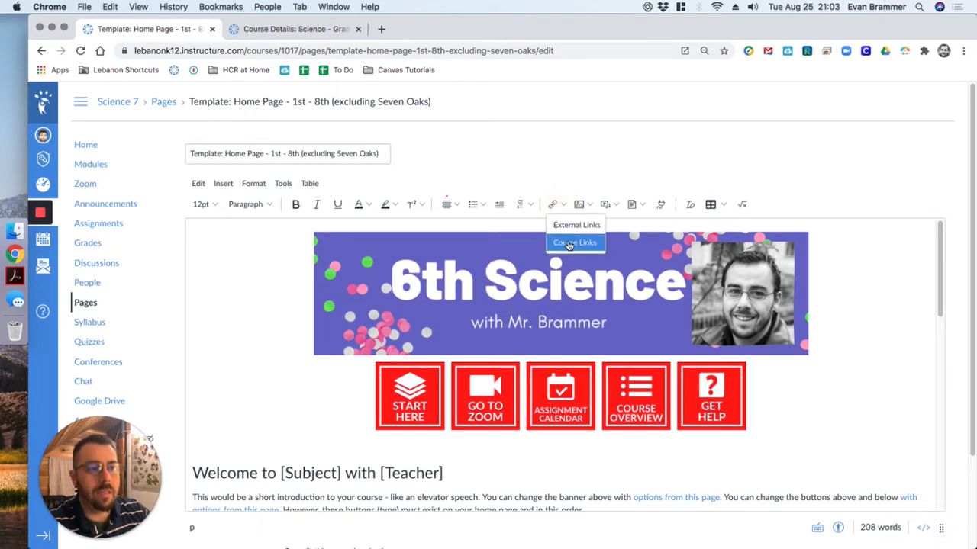
left_click(541, 157)
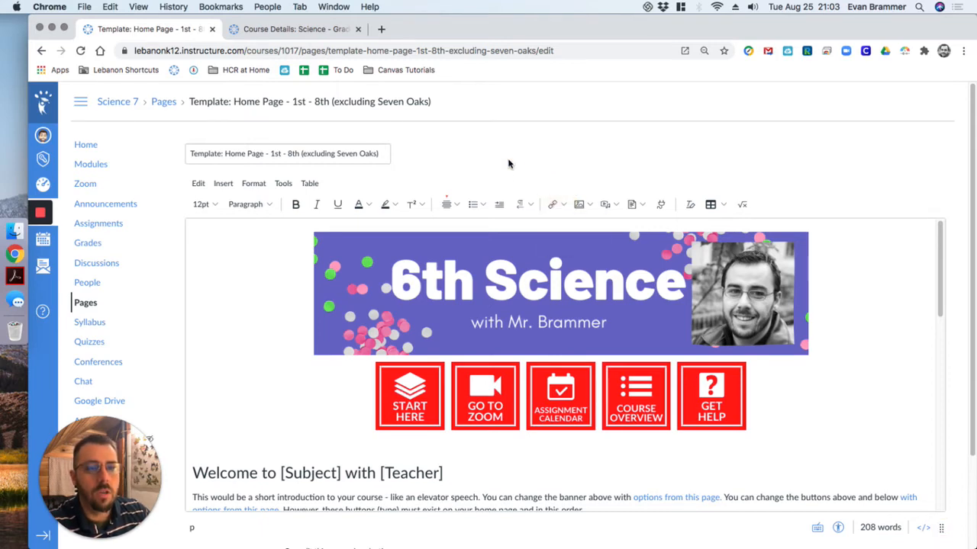
- Copy the address of the Canvas Calendar link from the global navigation and paste it into the address bar to examine it
right_click(48, 235)
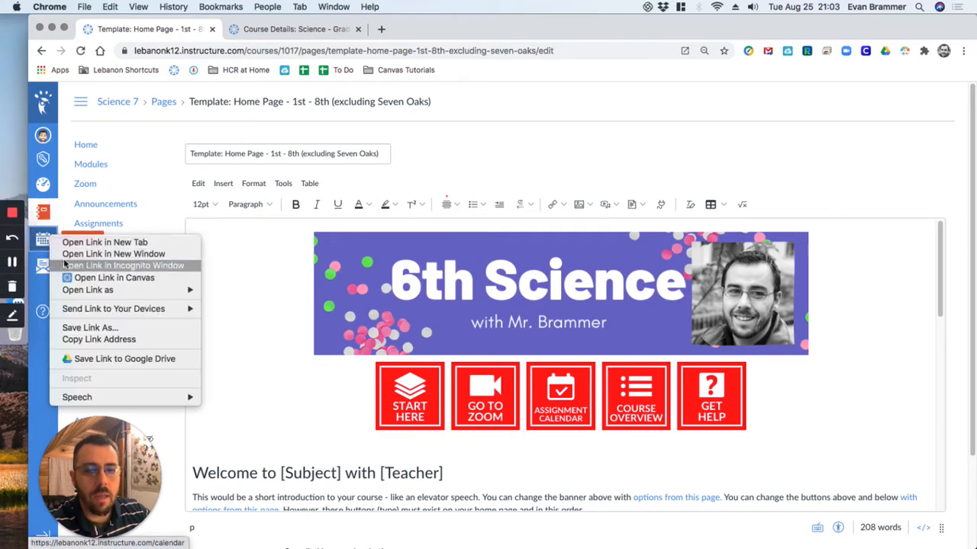
left_click(96, 339)
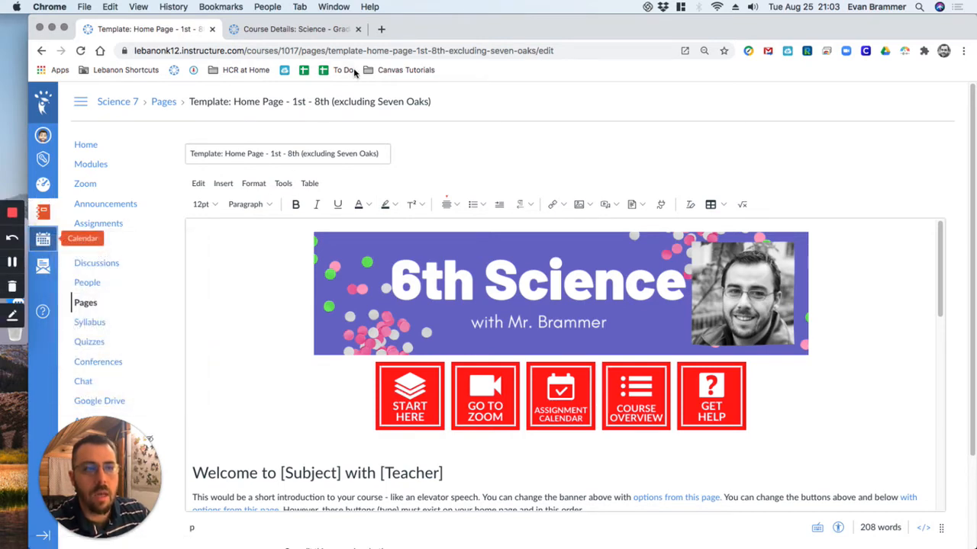
left_click(346, 50)
type("https://lebanonk12.instructure.com/calendar")
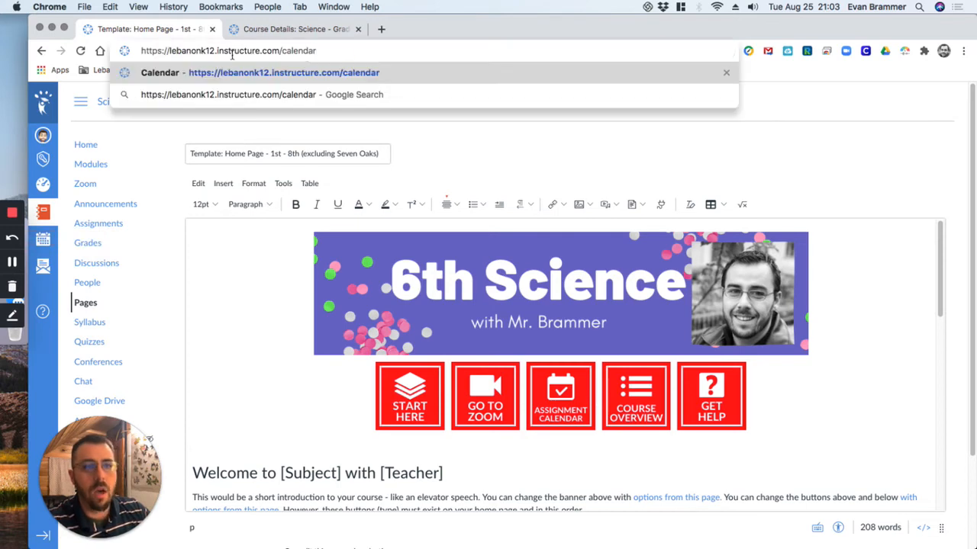
key("Return")
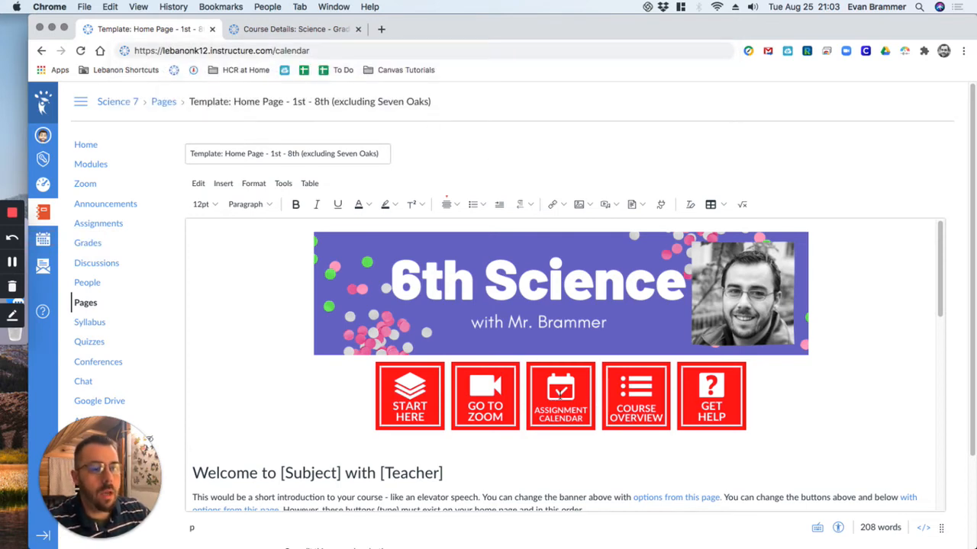
left_click(560, 393)
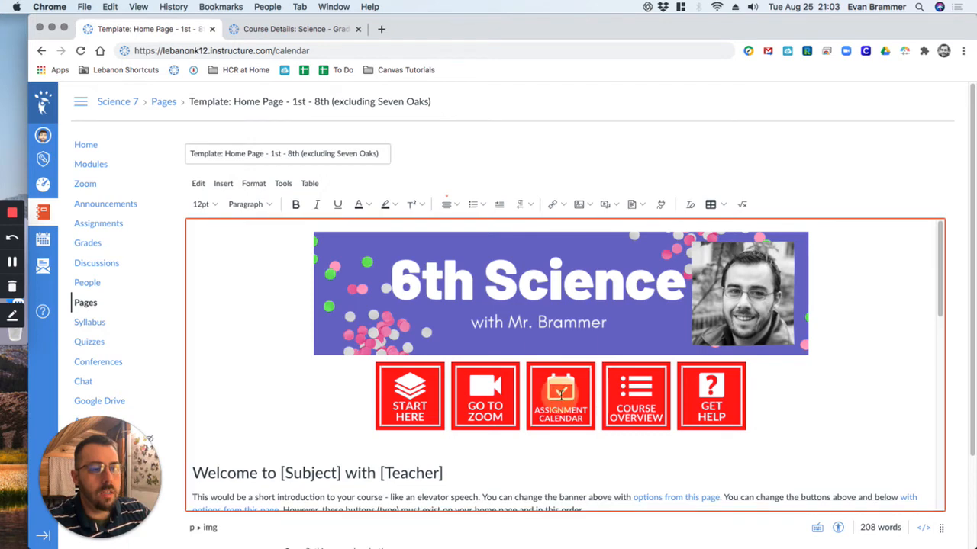
left_click(551, 204)
left_click(558, 219)
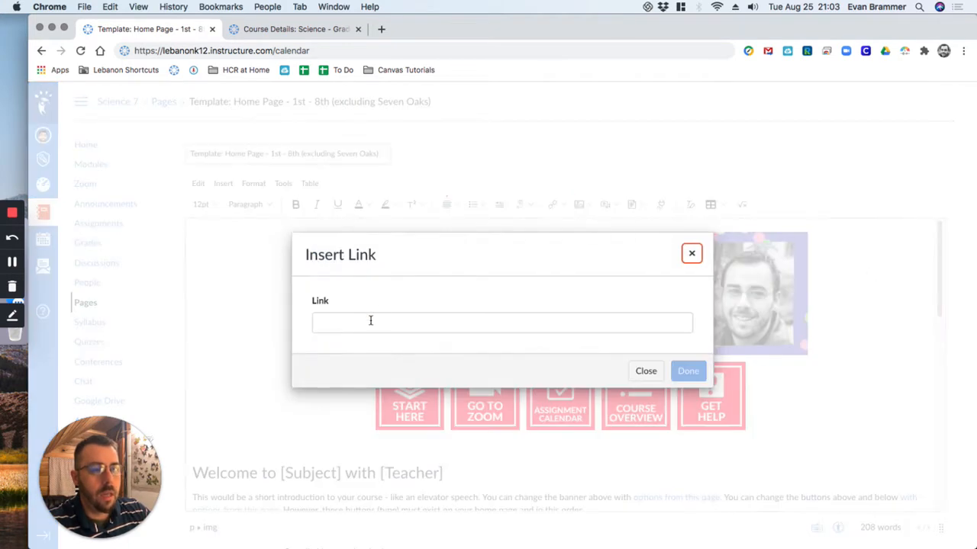
left_click(370, 320)
type("https://lebanonk12.instructure.com/calendar")
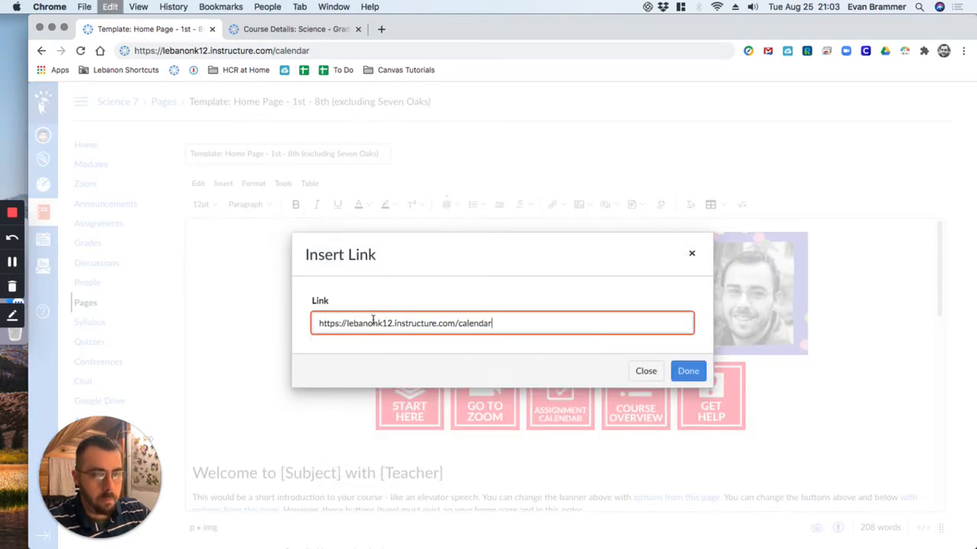
left_click(689, 372)
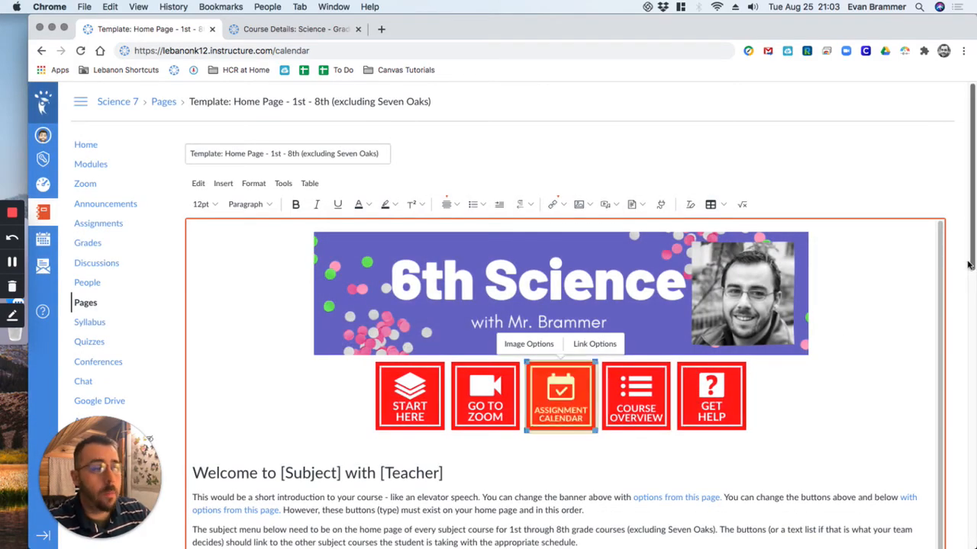
- Find the calendar link in the page's HTML code and replace its target value with _self
left_click_drag(971, 256, 971, 544)
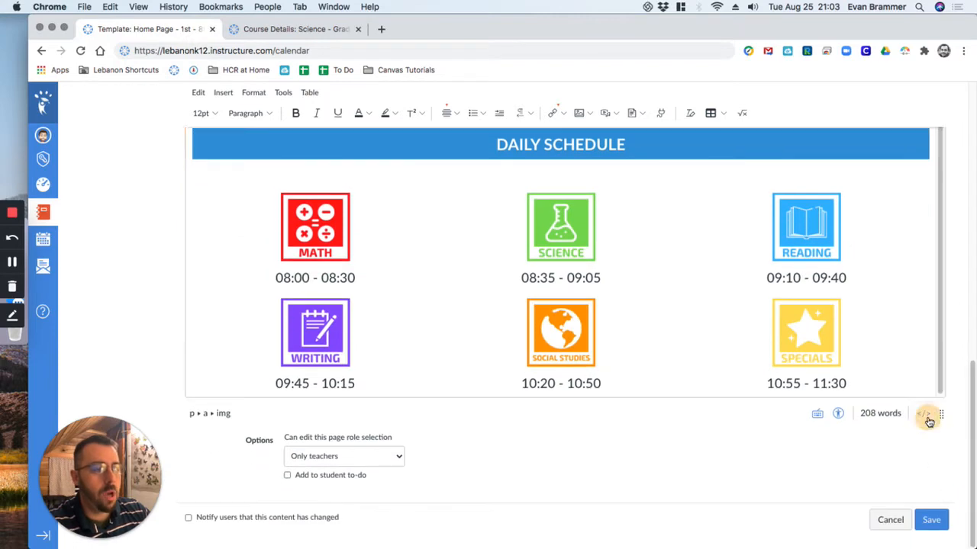
left_click(923, 414)
scroll(903, 192, "up", 9)
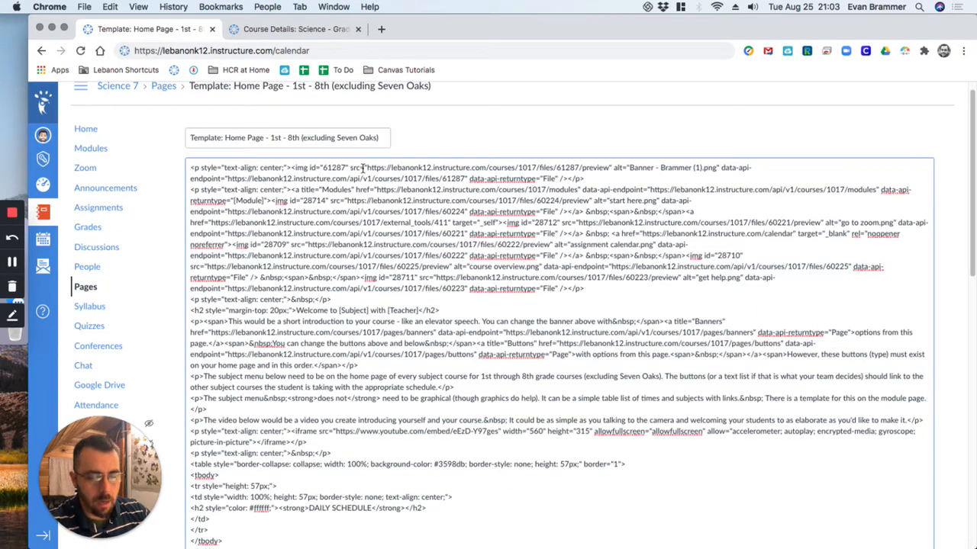
key("super+f")
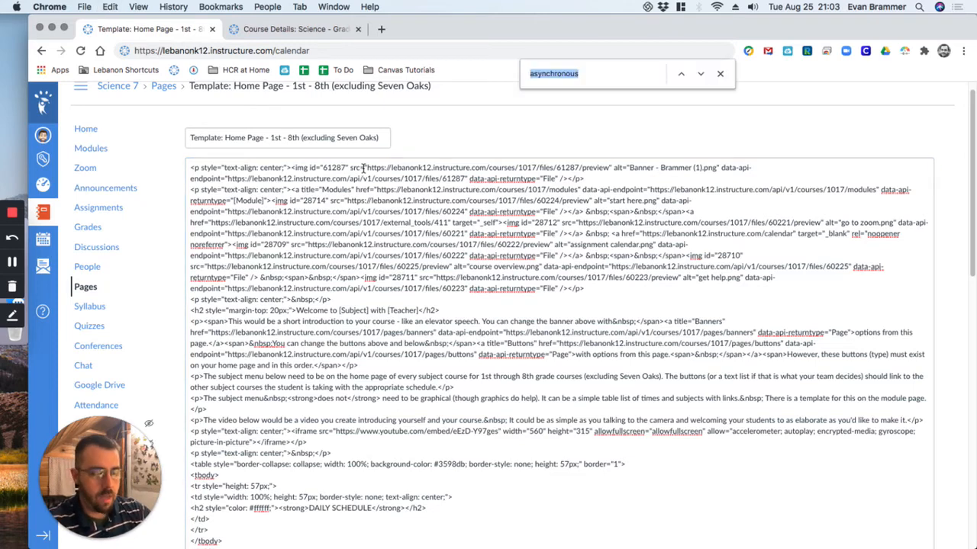
type("calendar")
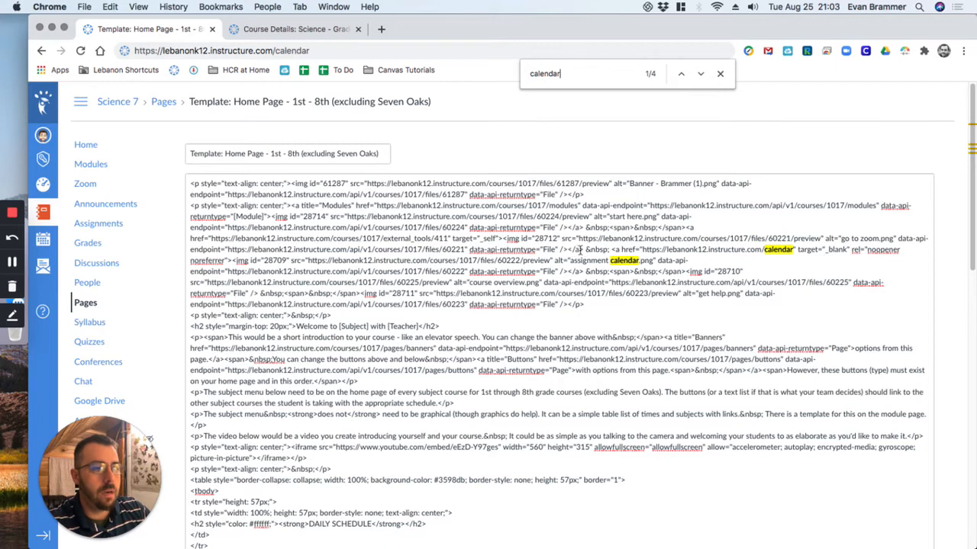
left_click_drag(611, 249, 639, 249)
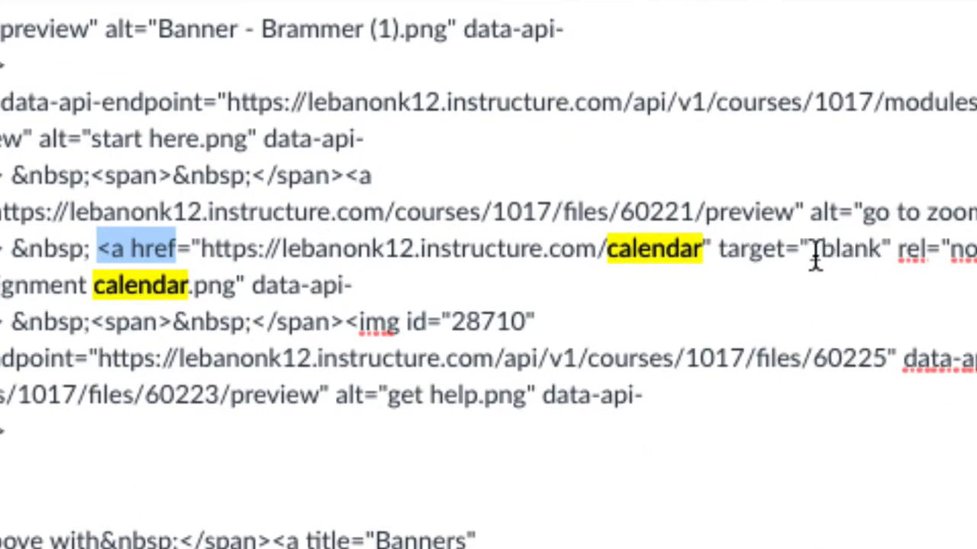
left_click_drag(810, 254, 879, 255)
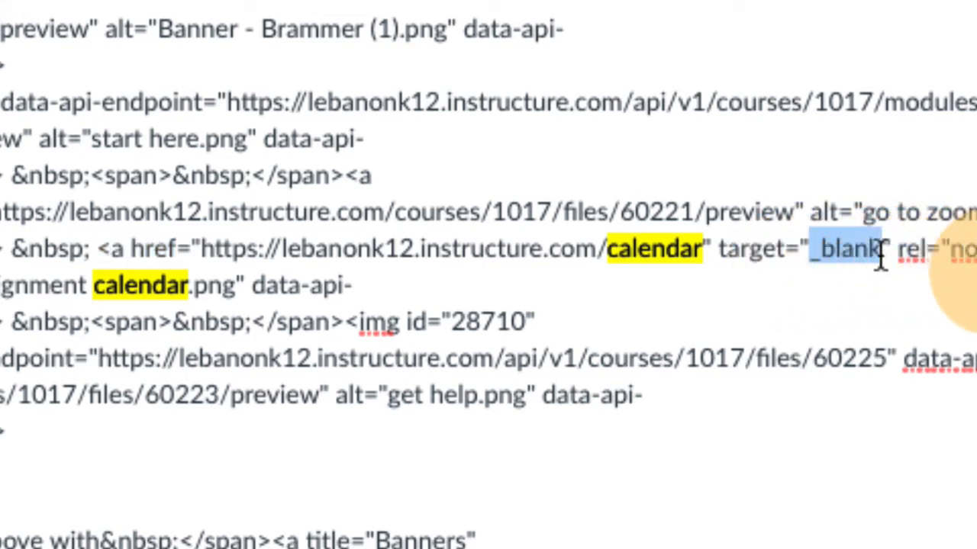
type("_self")
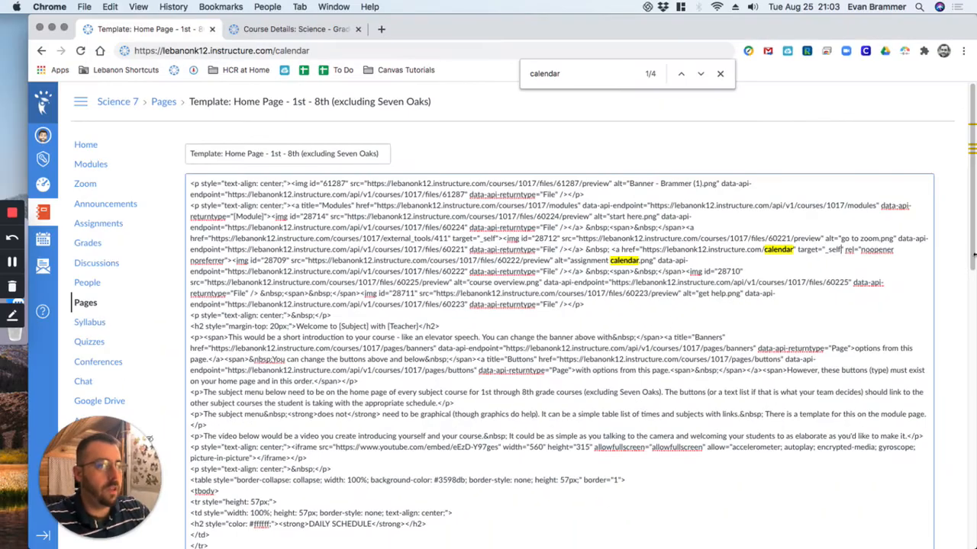
left_click(720, 73)
- Save the template page, test the ASSIGNMENT CALENDAR button's link, and return to the page
left_click_drag(971, 202, 959, 517)
left_click(932, 520)
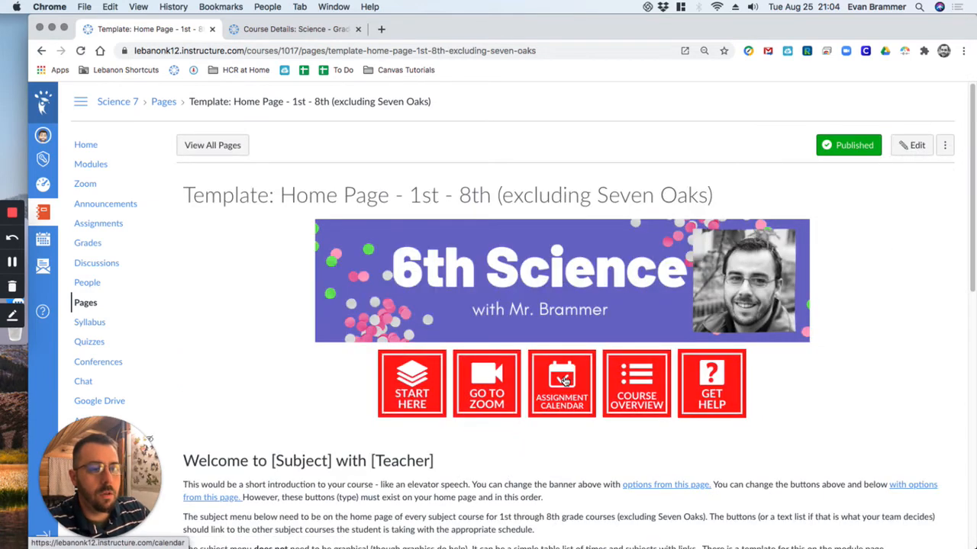
left_click(564, 382)
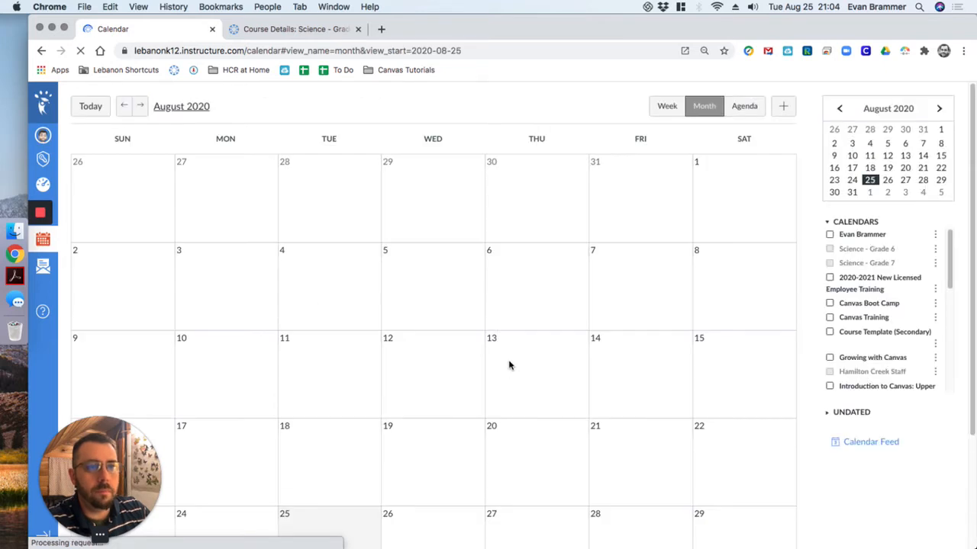
left_click(42, 51)
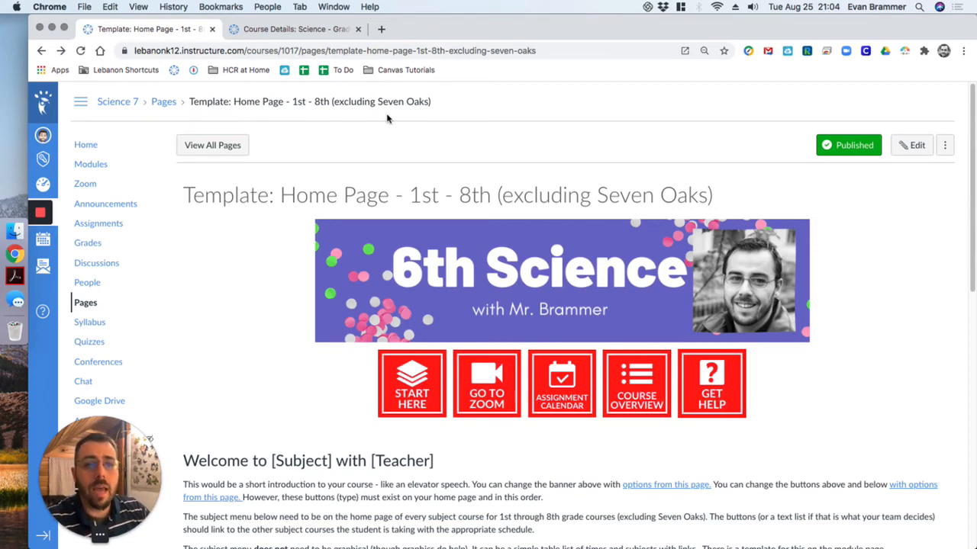
- Replace the extra Course Details tab with the course's Modules page and examine its Class General Information and Get Help modules
left_click(358, 29)
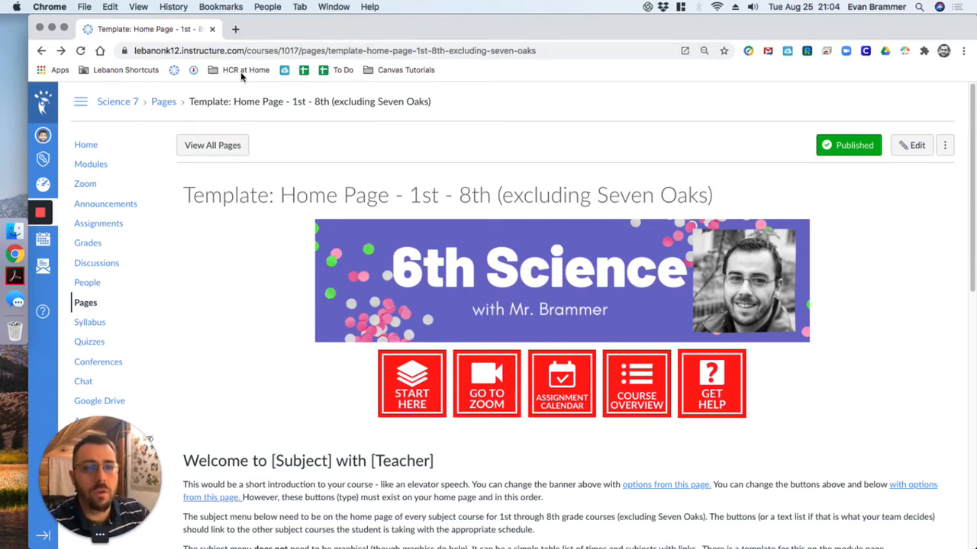
left_click(88, 164, "super")
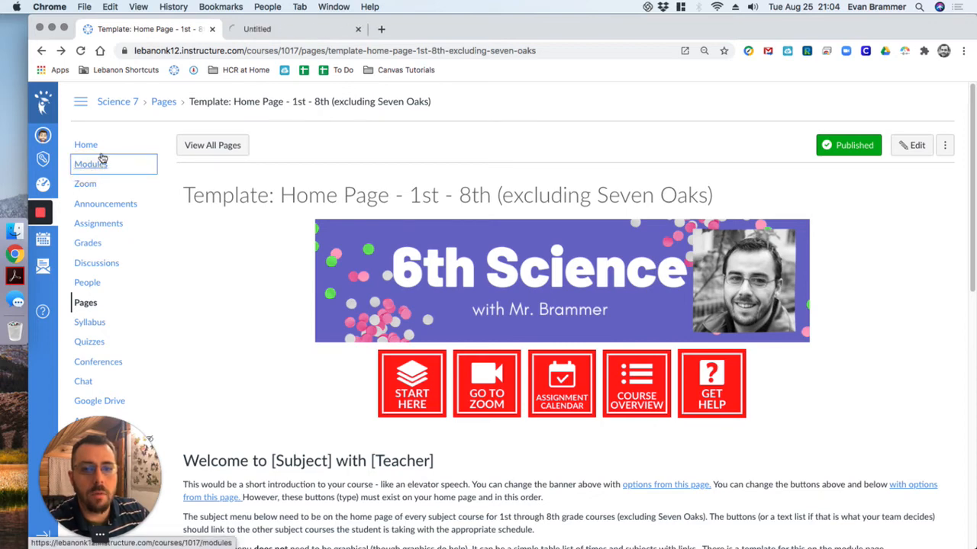
left_click(316, 31)
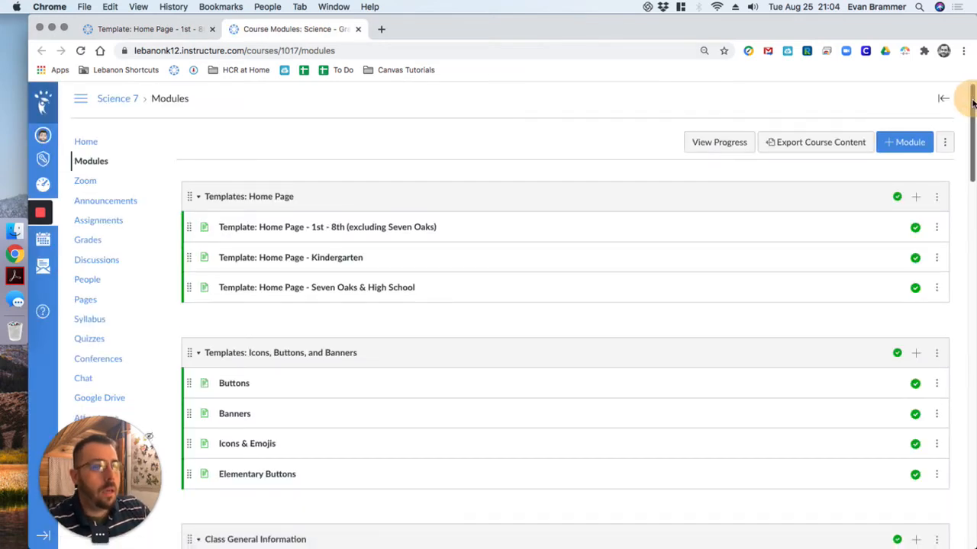
scroll(973, 103, "down", 5)
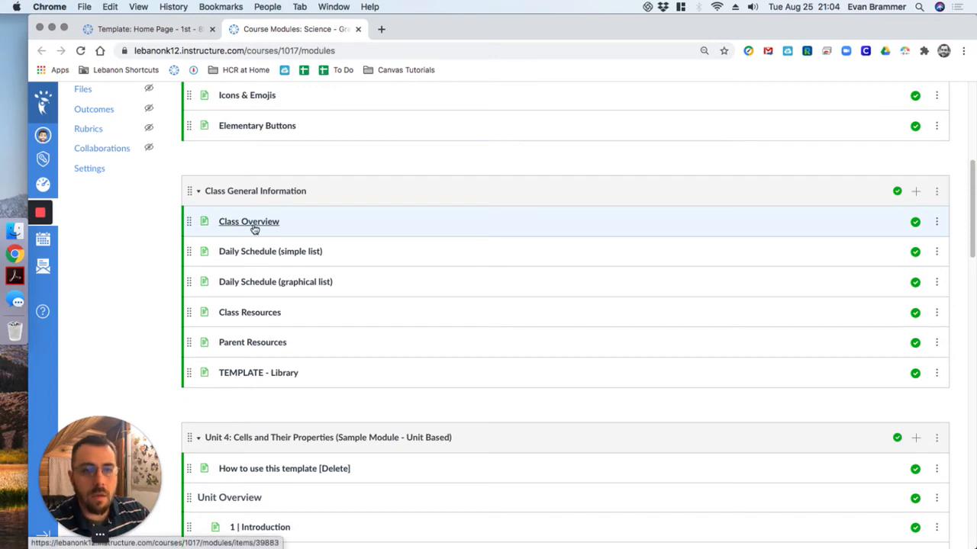
left_click_drag(970, 192, 972, 456)
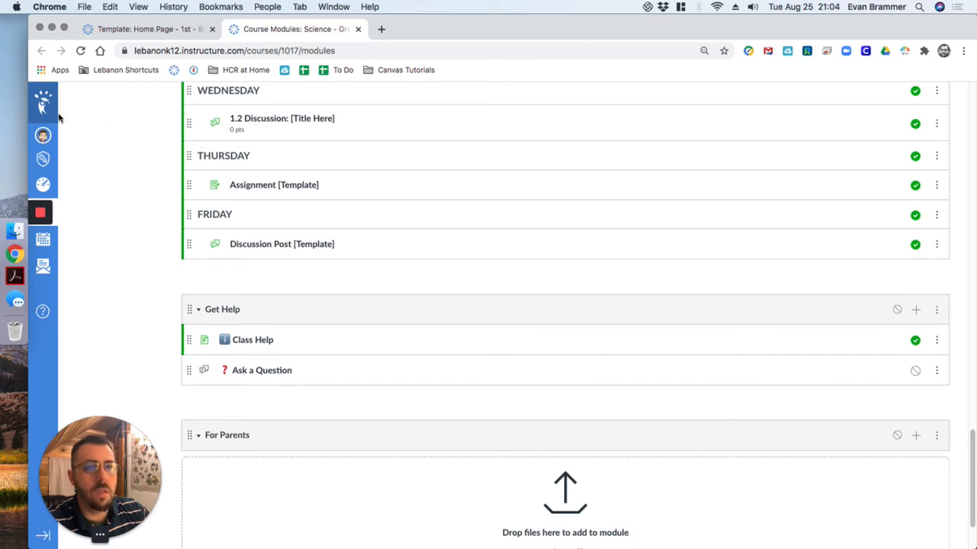
- Return to the template page, open it for editing without the auto-saved content, and enlarge the editing area
left_click(130, 31)
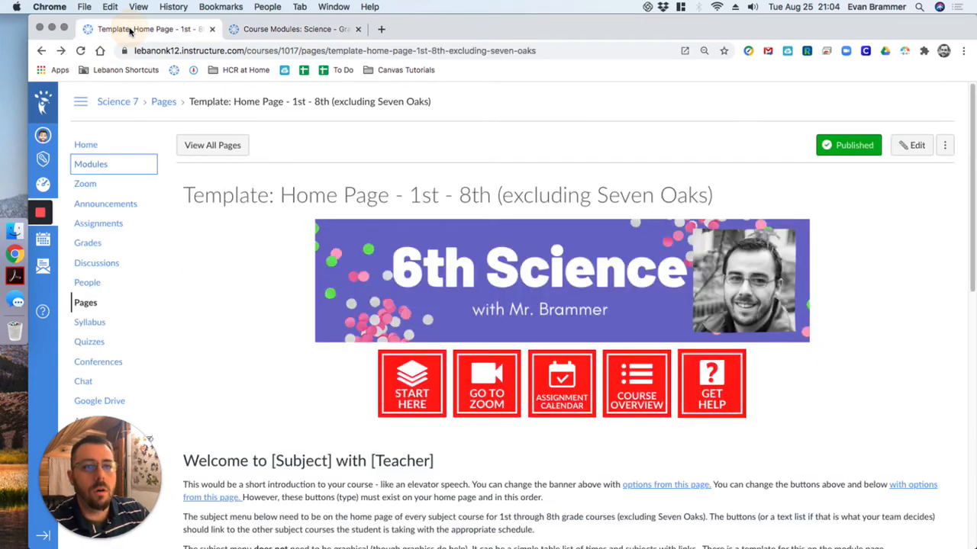
left_click(912, 144)
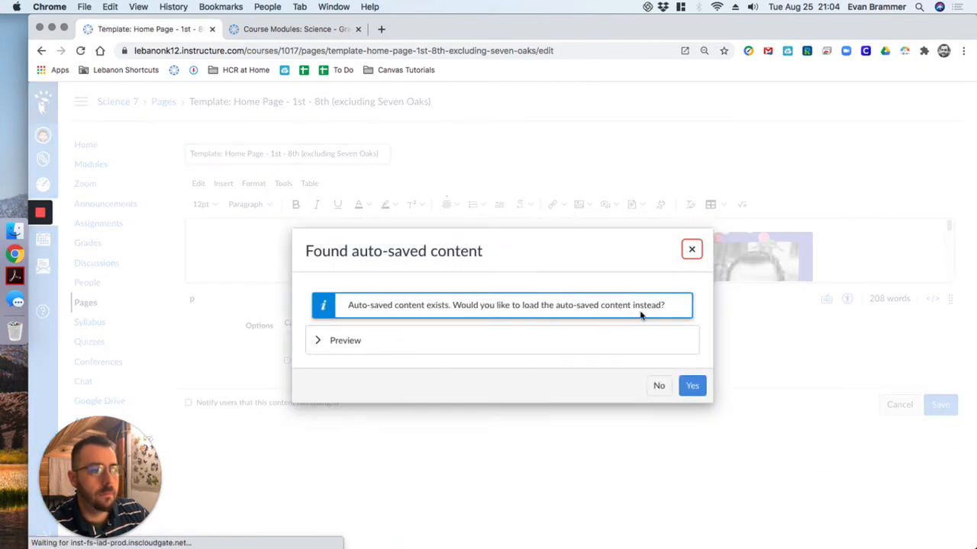
left_click(690, 251)
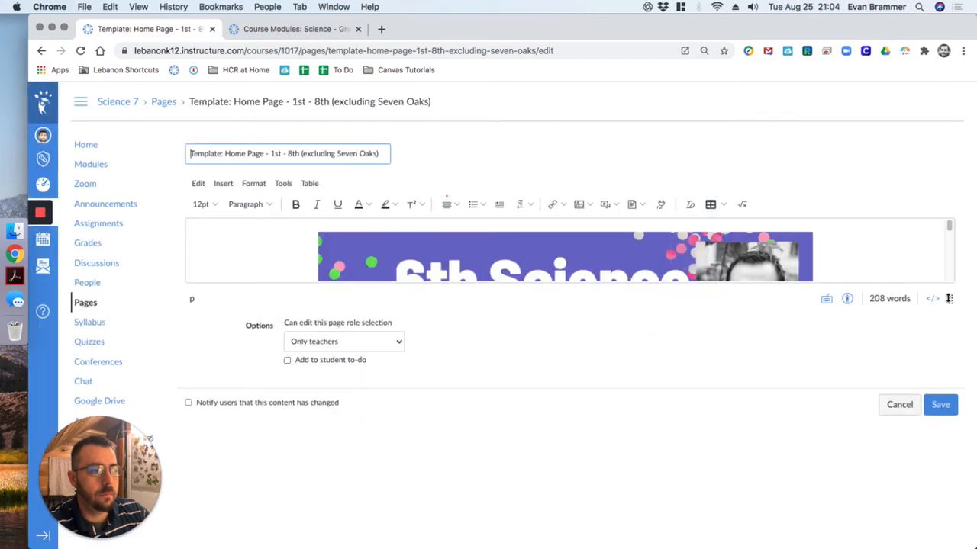
left_click_drag(948, 298, 940, 434)
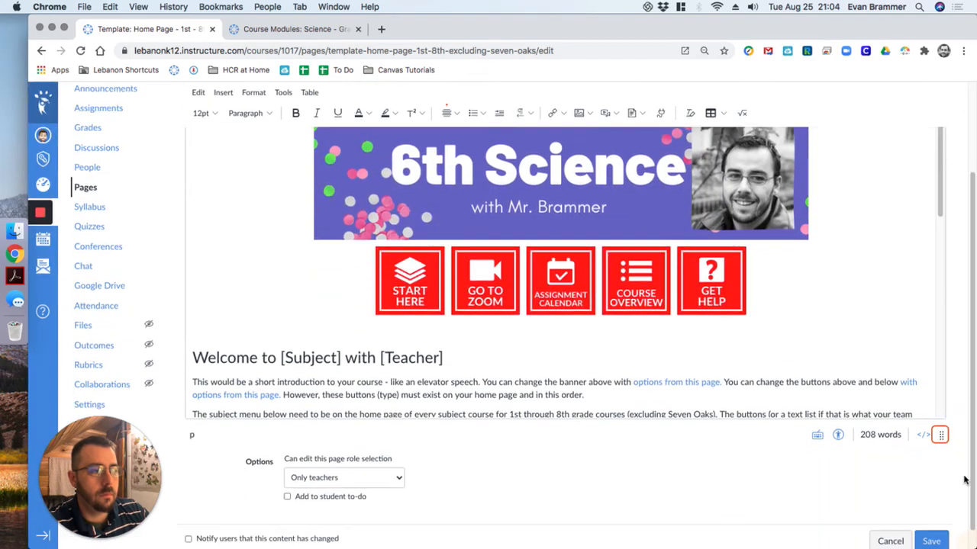
- Link the COURSE OVERVIEW button image to the course page Class Overview
left_click(646, 284)
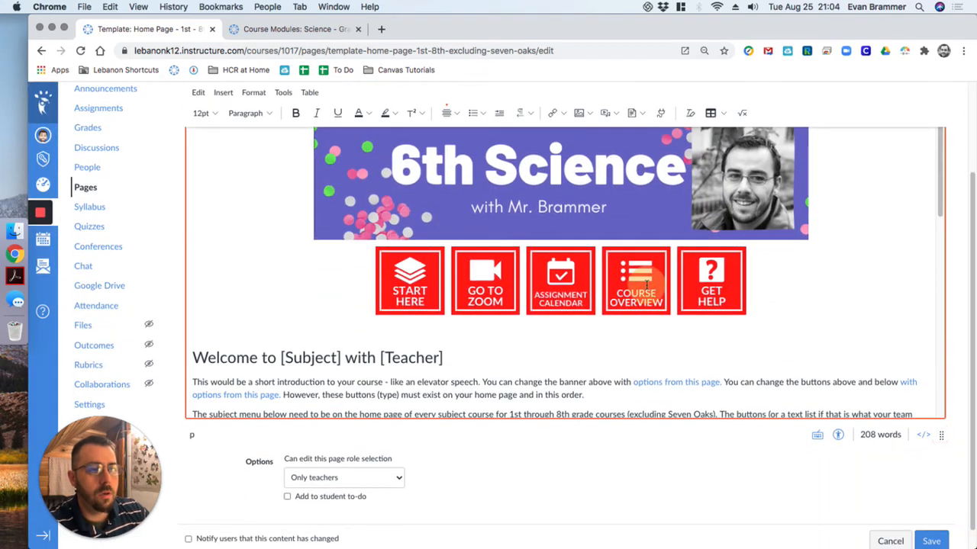
left_click(557, 112)
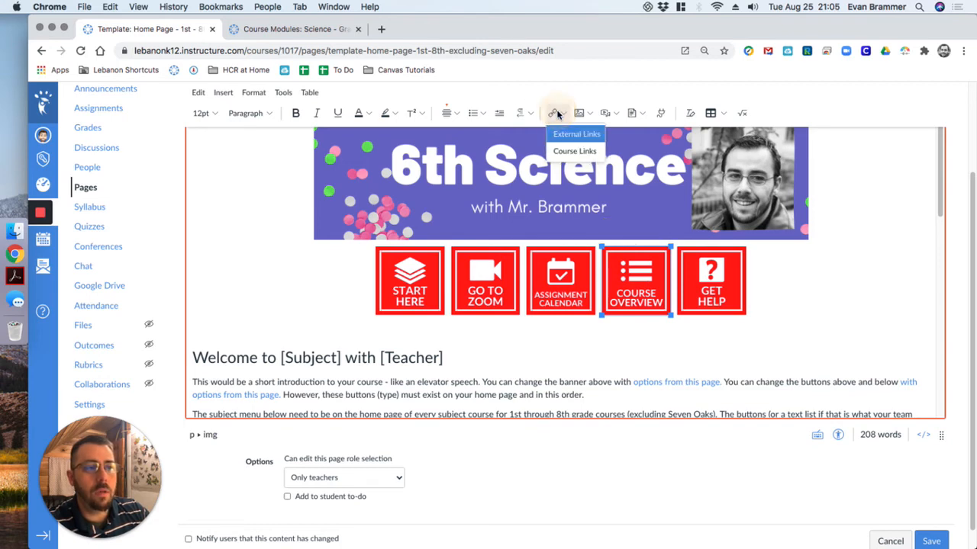
left_click(563, 151)
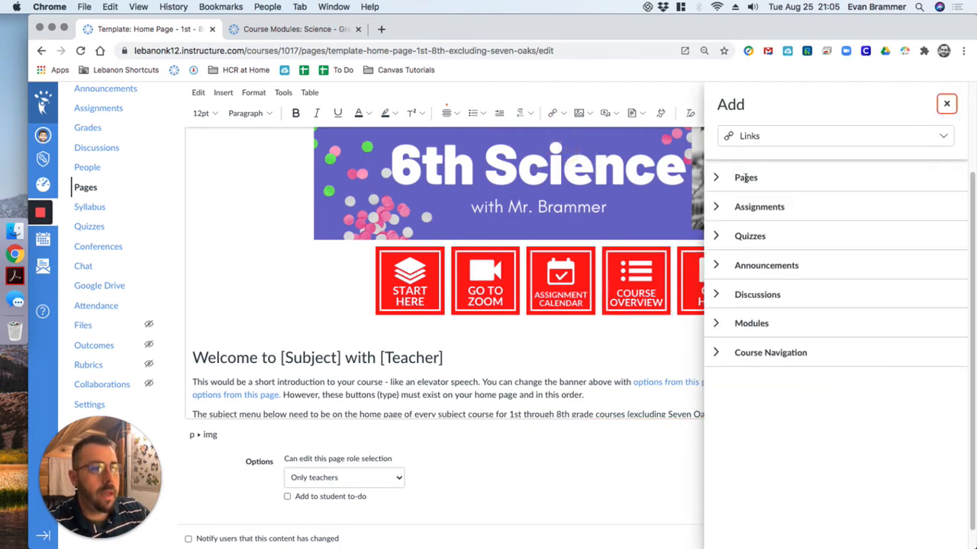
left_click(716, 179)
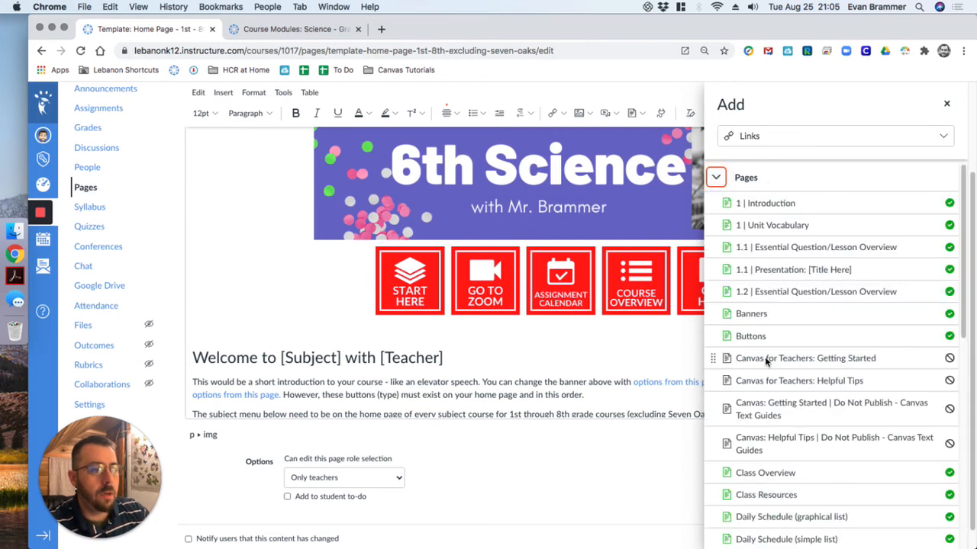
scroll(767, 371, "down", 1)
scroll(763, 446, "down", 3)
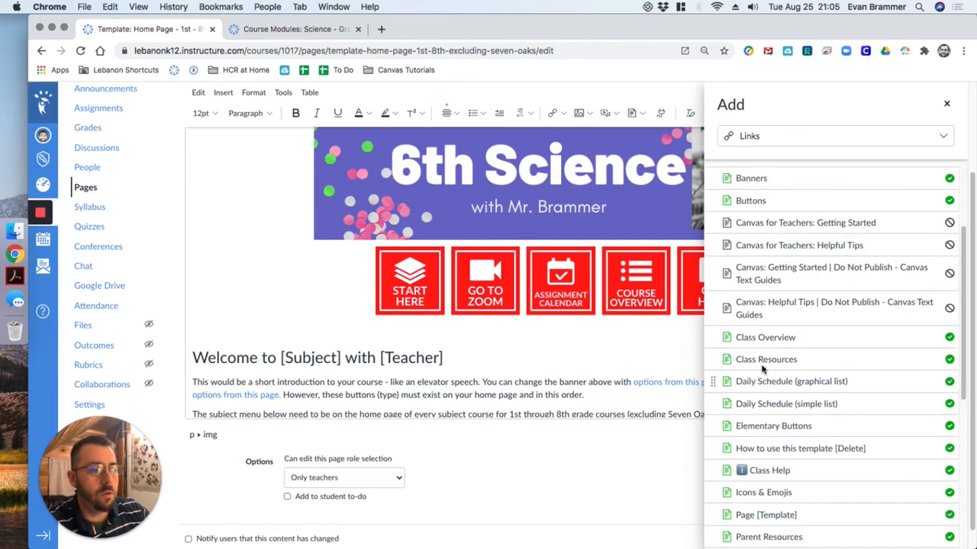
left_click(767, 338)
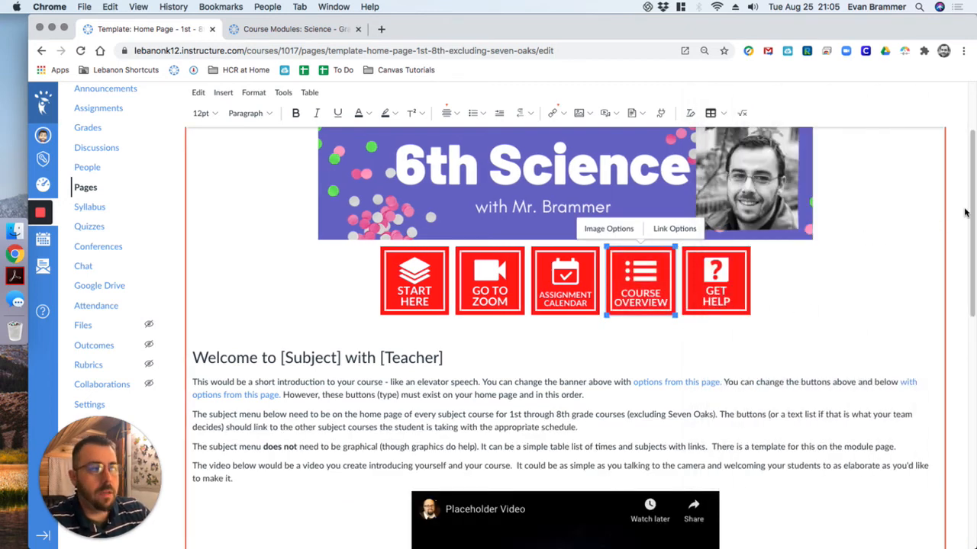
- Link the GET HELP button image to the course page Class Help
left_click(721, 261)
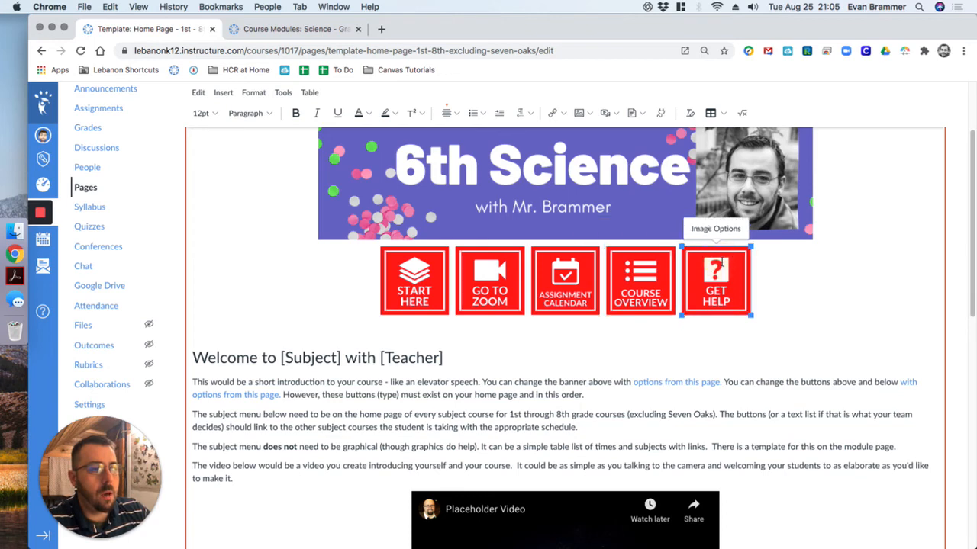
left_click(560, 113)
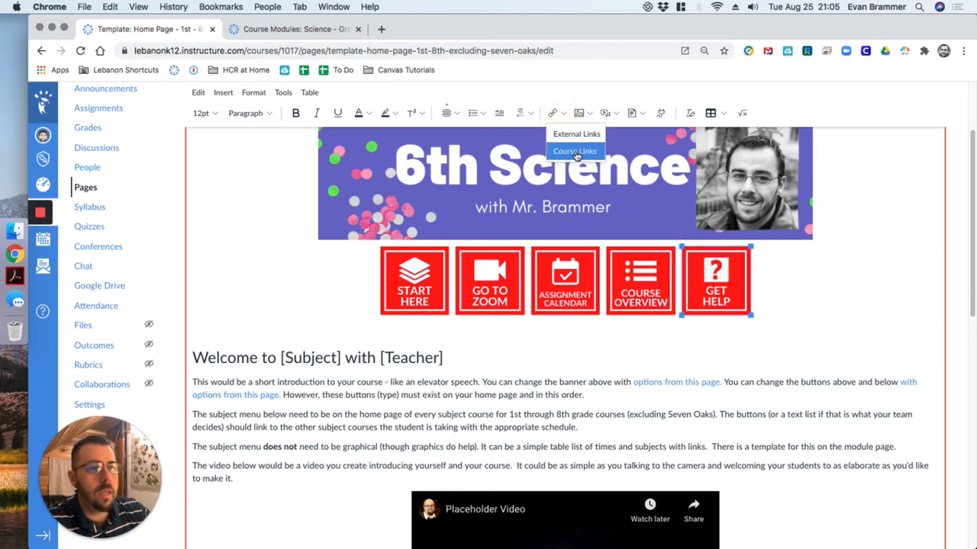
left_click(583, 152)
left_click(718, 177)
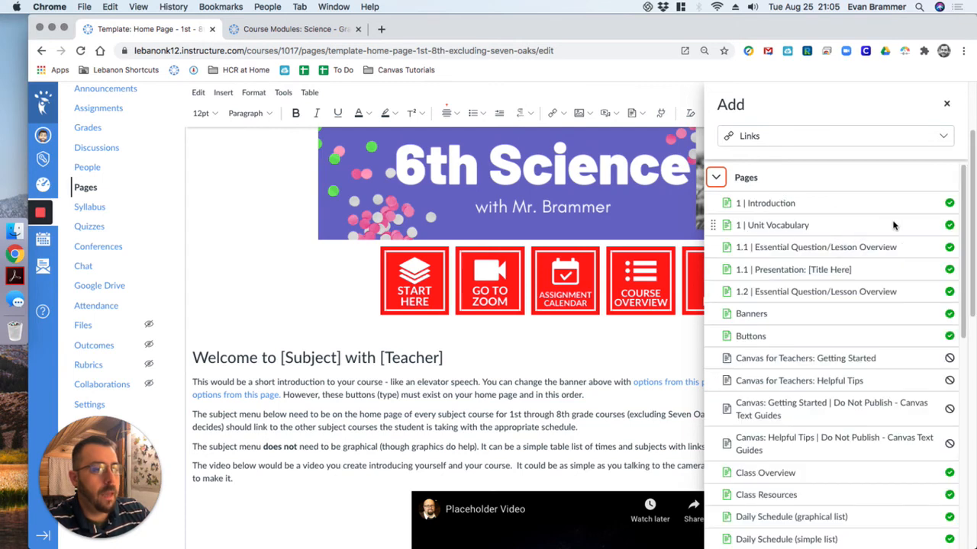
left_click_drag(966, 183, 967, 300)
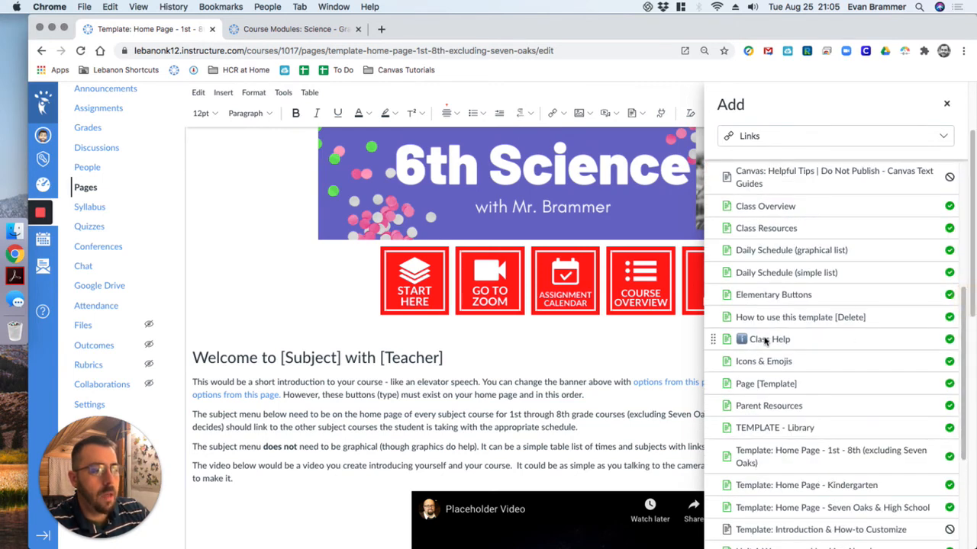
left_click(766, 340)
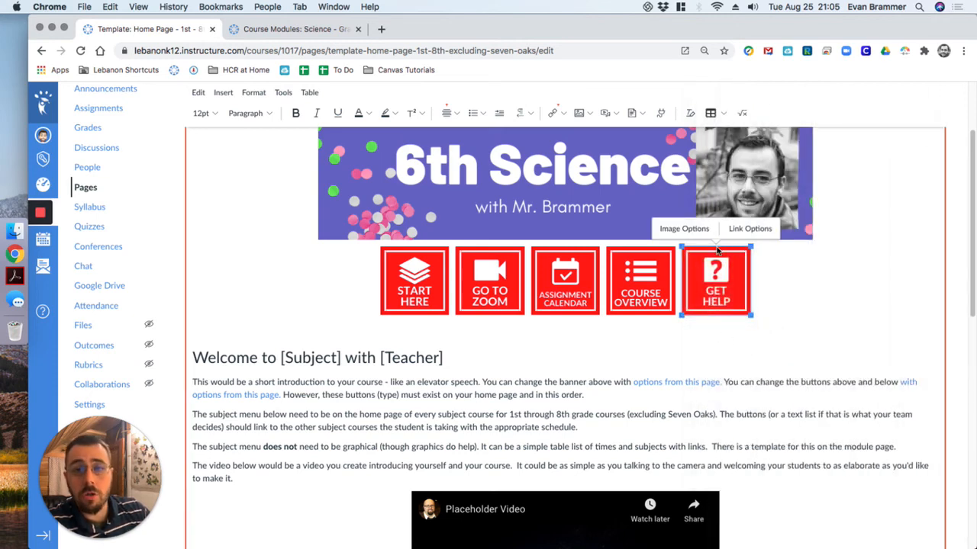
- Save the template page with its linked buttons and view the Daily Schedule section
left_click_drag(972, 145, 960, 520)
left_click(930, 520)
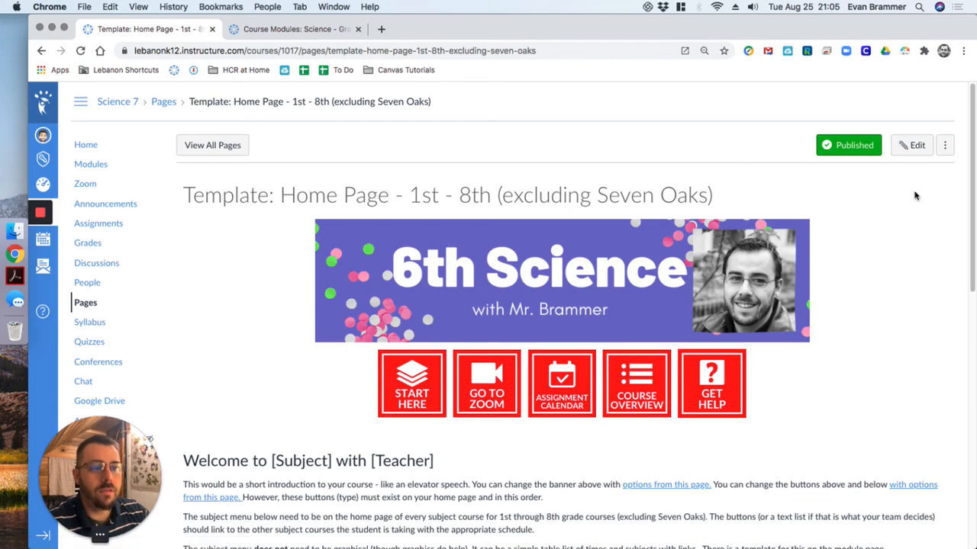
scroll(915, 196, "down", 15)
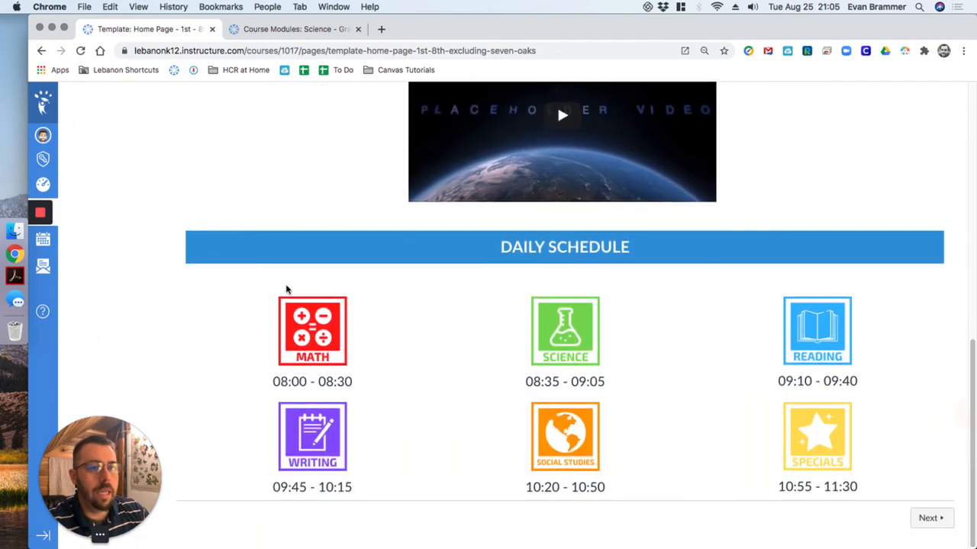